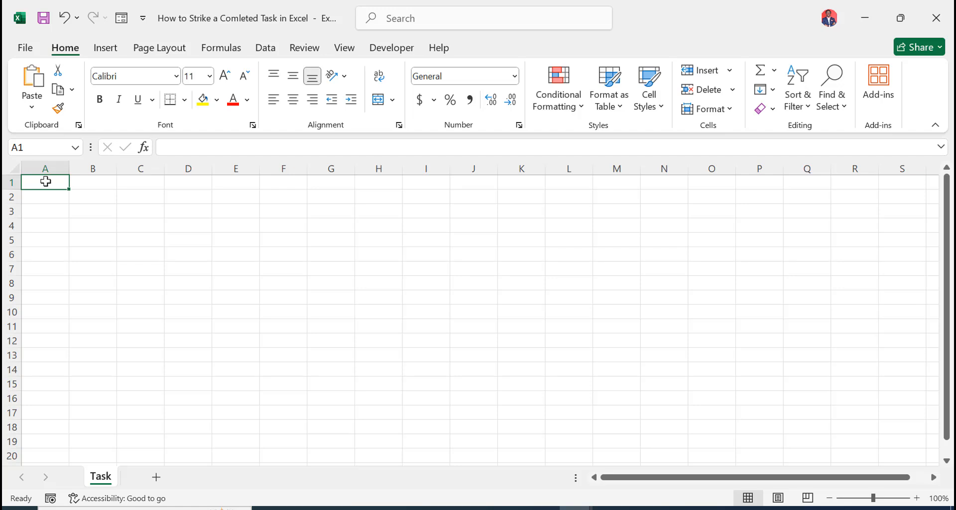
Enter the header Task Name in A1, with Task 1 and task 2 in the two cells below
type("Task")
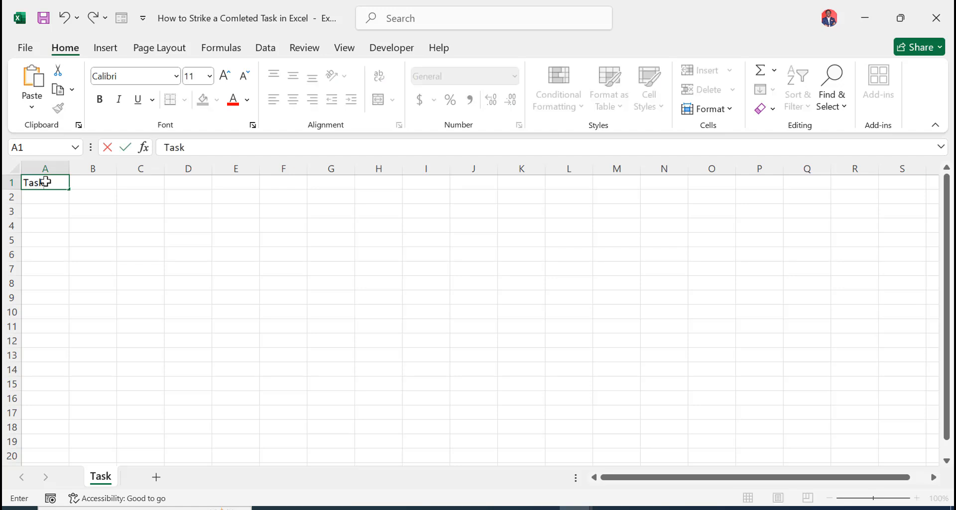
type(" Name")
key("Return")
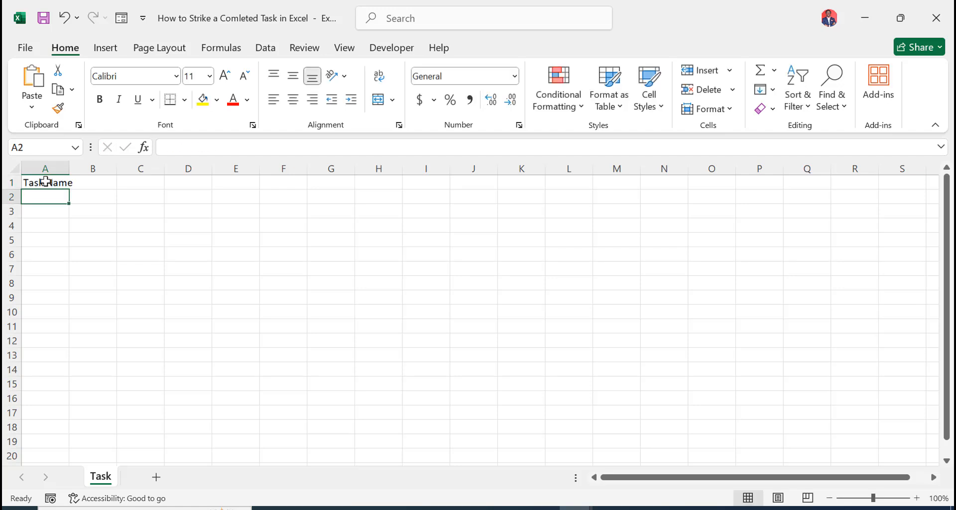
type("Task ")
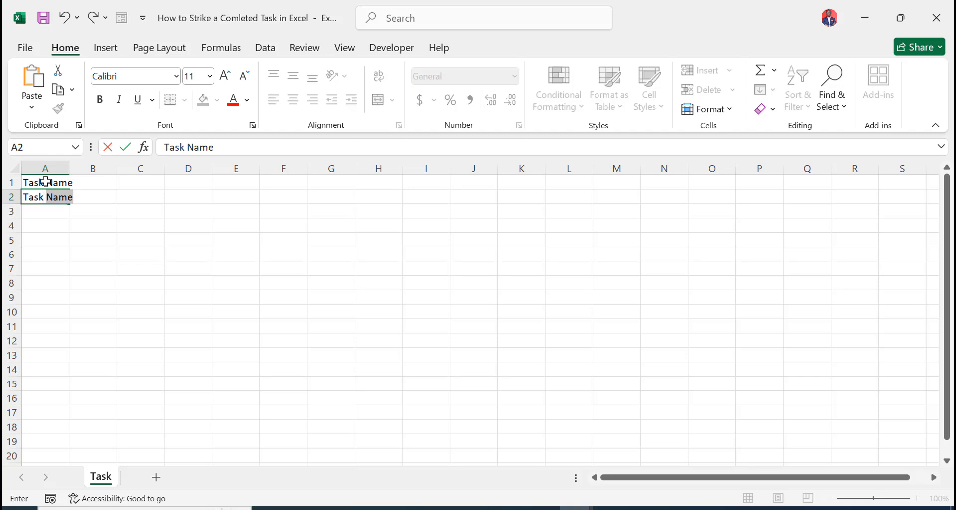
type("1")
key("Return")
type("task 2")
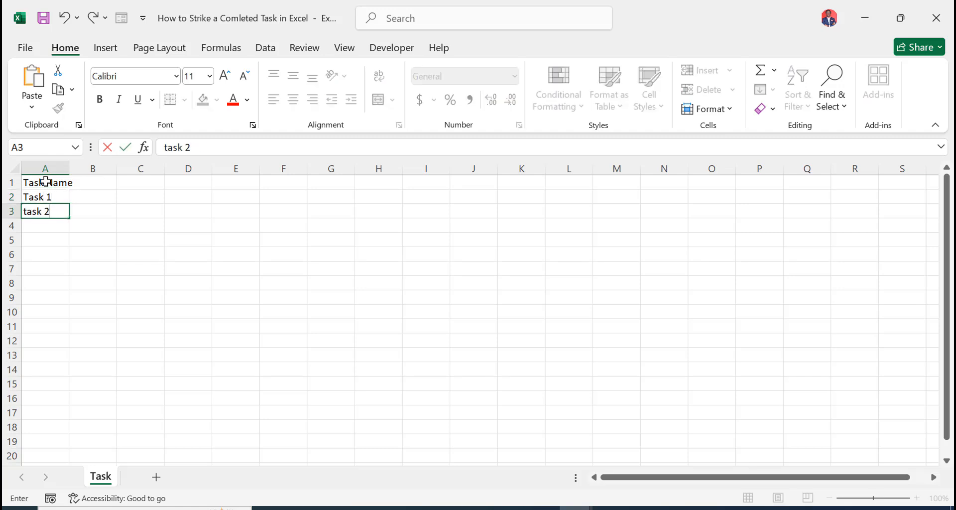
Fill the task series from A2:A3 down to Task 10 in A11 and widen column A to fit its header
key("Up")
key("shift+Down")
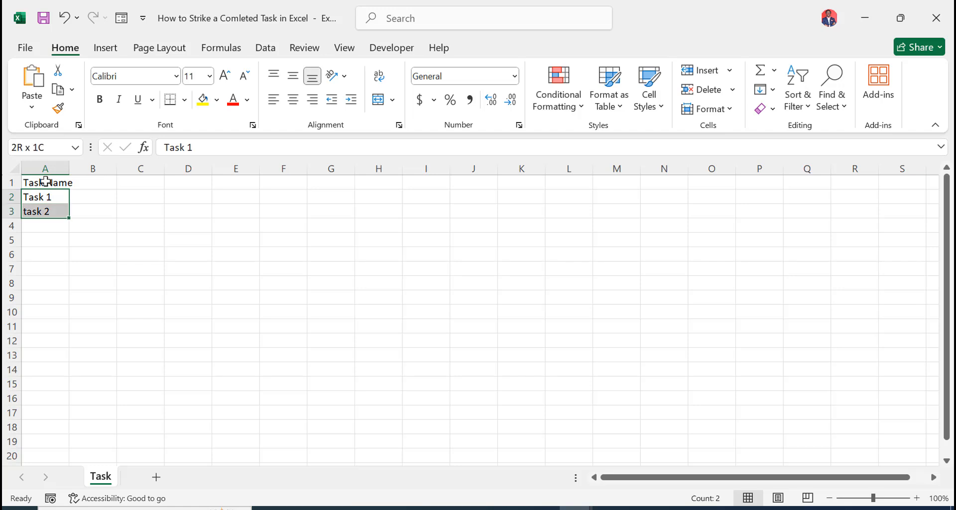
left_click_drag(67, 216, 64, 330)
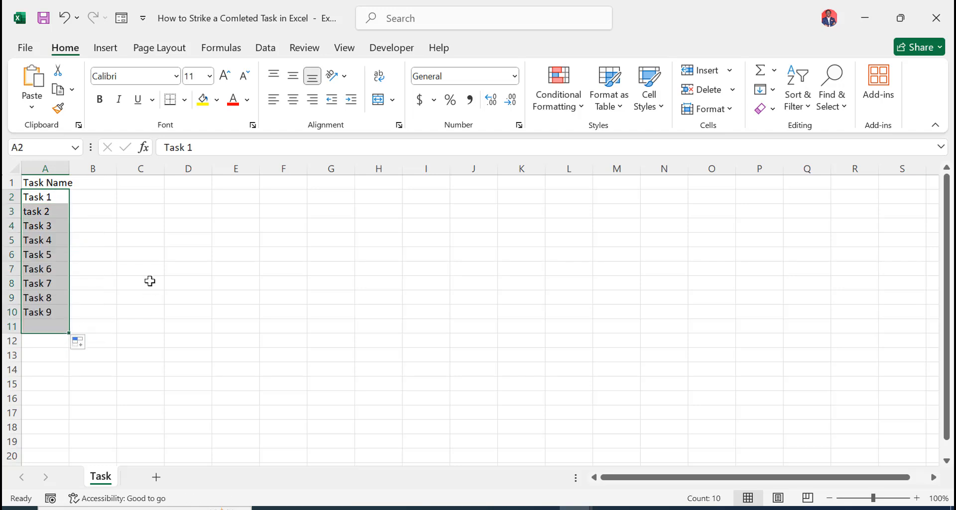
left_click_drag(69, 169, 95, 172)
Add the header Task Status in B1 and widen column B to fit it
left_click(105, 179)
type("Ta")
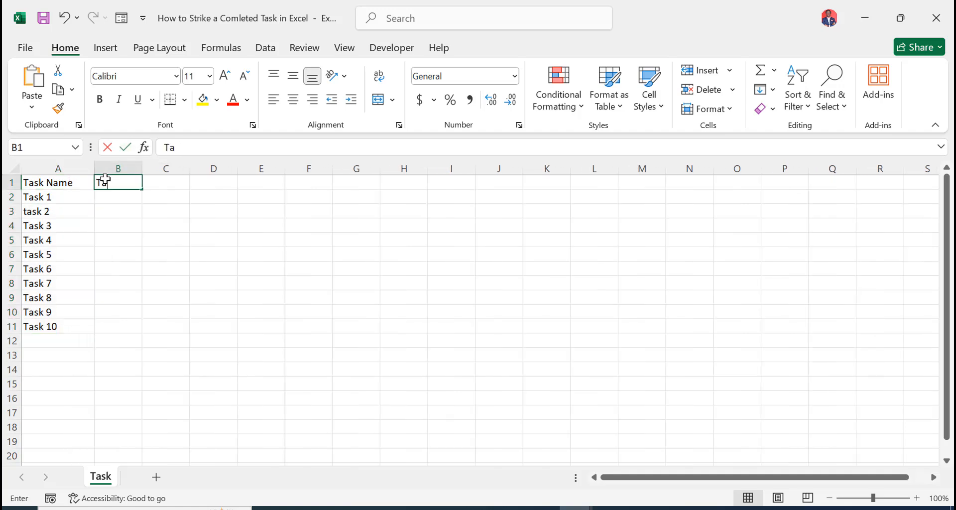
type("sk Status")
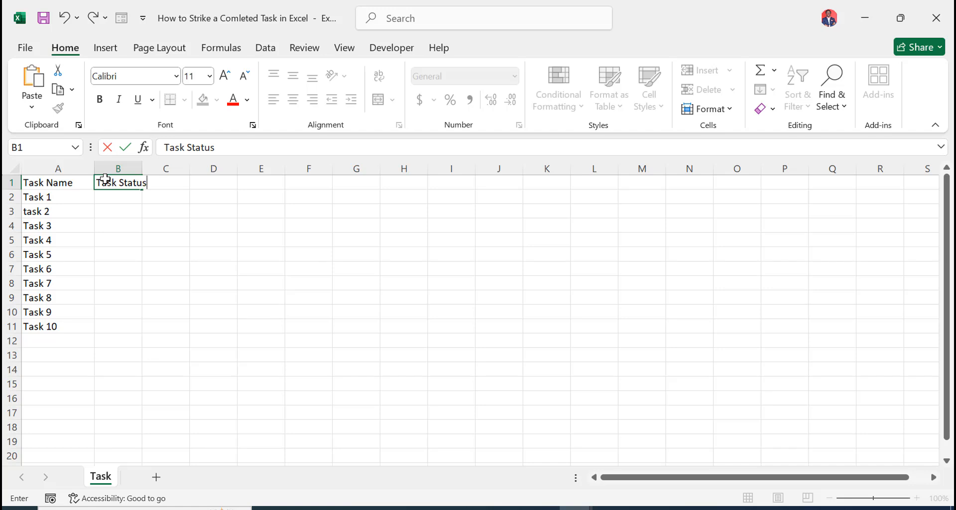
key("Return")
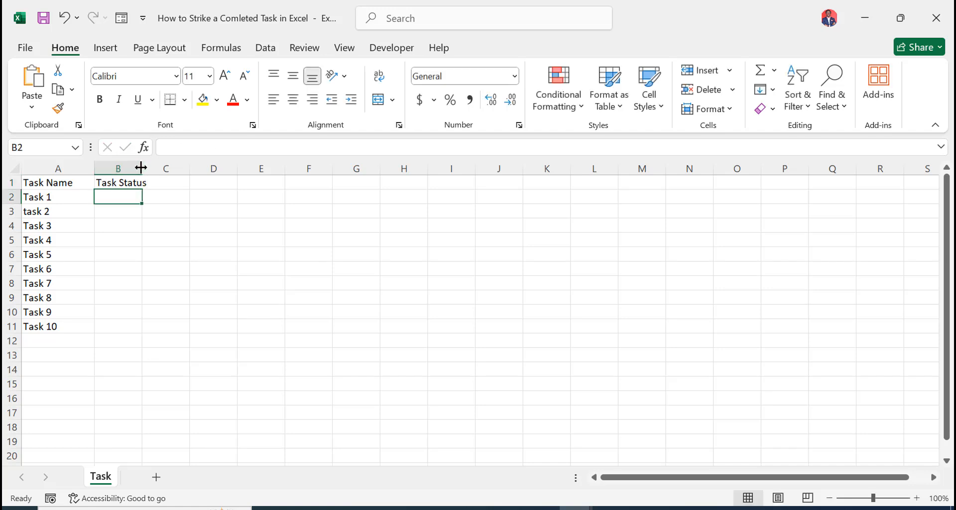
left_click_drag(137, 168, 164, 168)
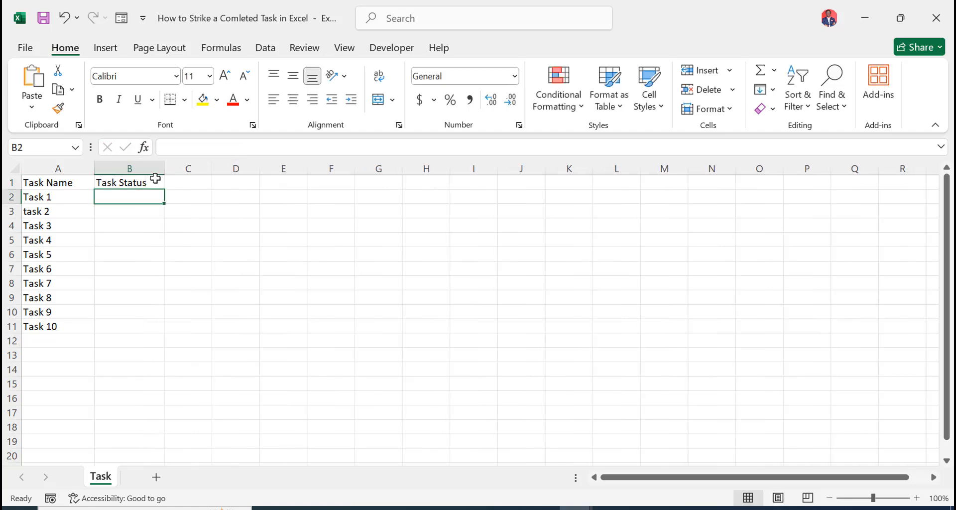
Set up data validation for the status cells B2:B11 that allows values from a list
key("shift+Down")
key("shift+Down")
key("shift+Down")
key("shift+Down")
key("shift+Down")
key("shift+Down")
key("shift+Down")
key("shift+Down")
key("shift+Down")
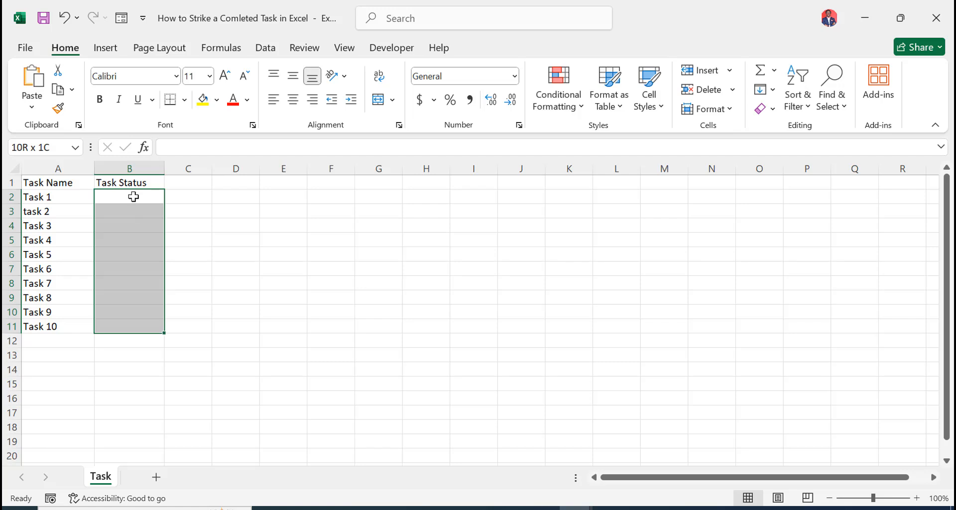
left_click(263, 51)
left_click(644, 114)
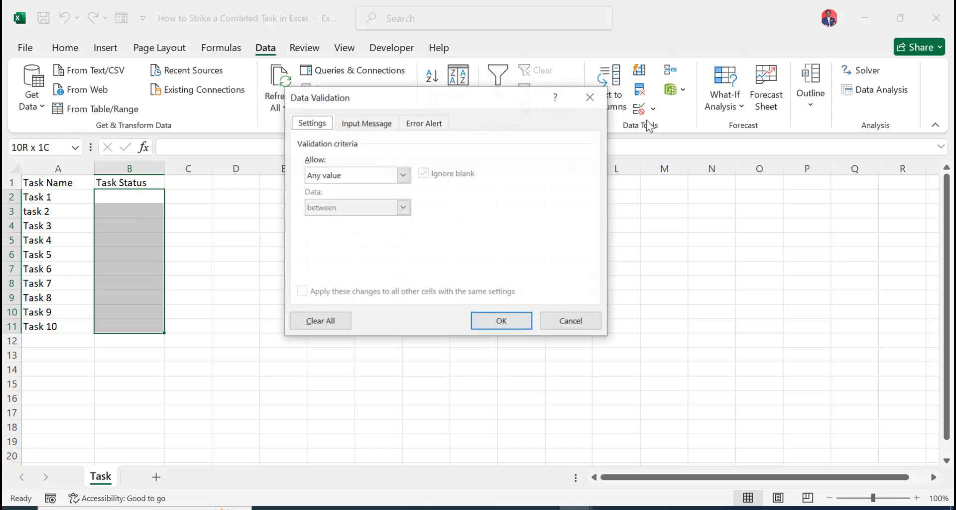
left_click(402, 175)
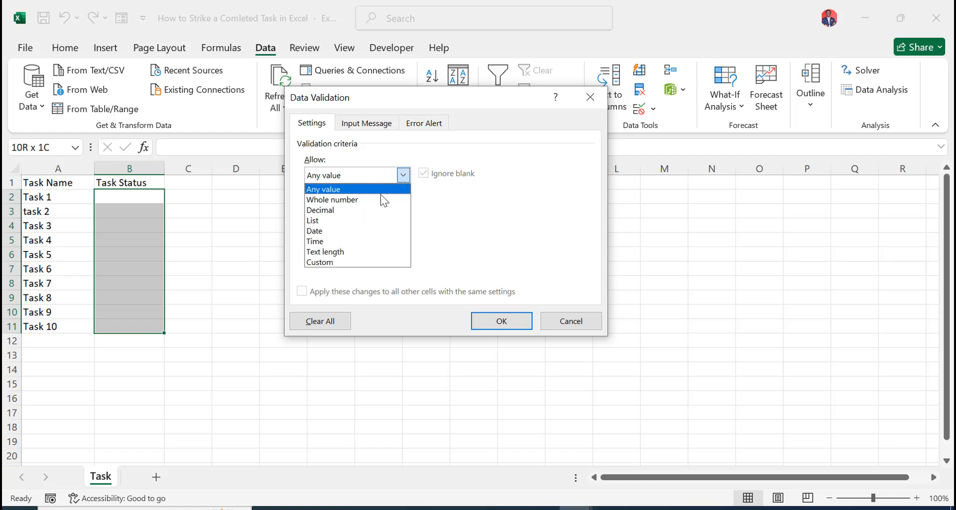
left_click(371, 219)
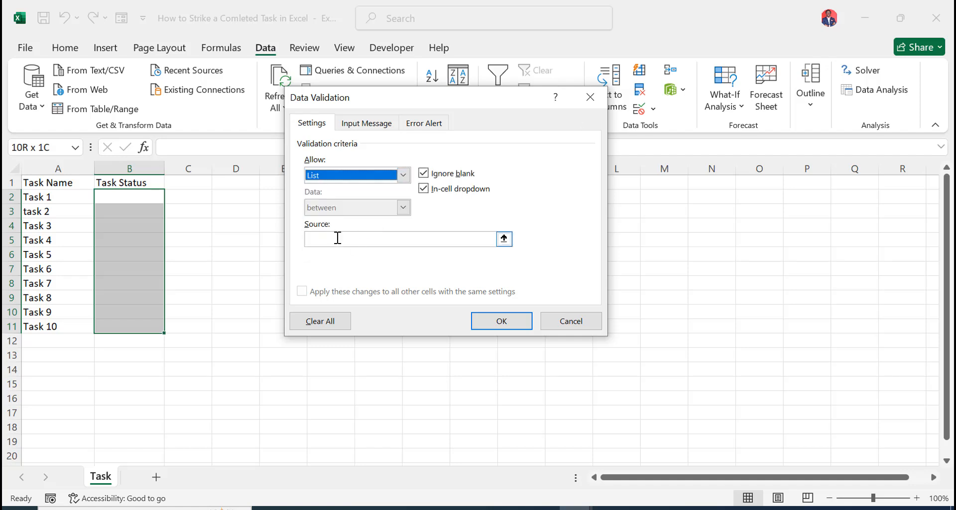
Enter Not Started, In Progress, Completed as the validation list source and apply it to the status cells
left_click(337, 237)
type("N")
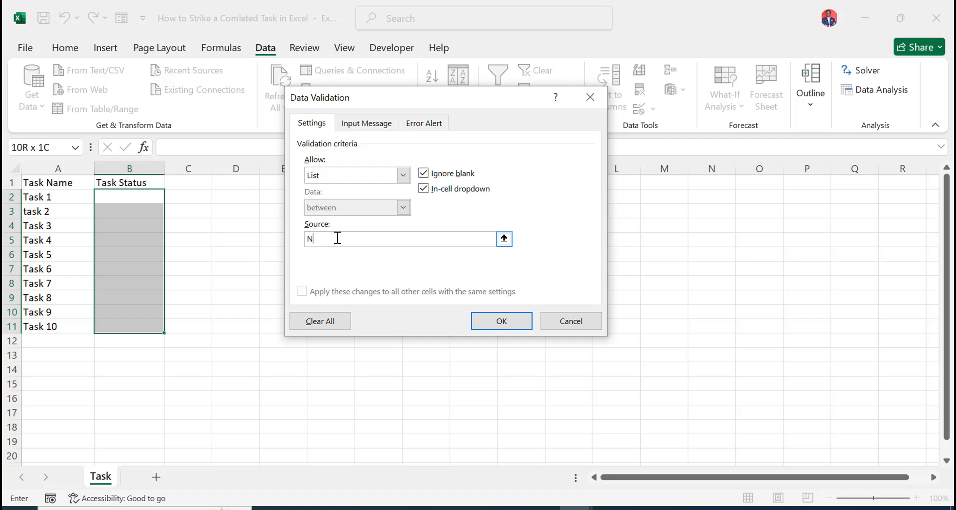
type("ot Started")
type(", In Progress, Complt")
key("BackSpace")
type("ed")
type("ted")
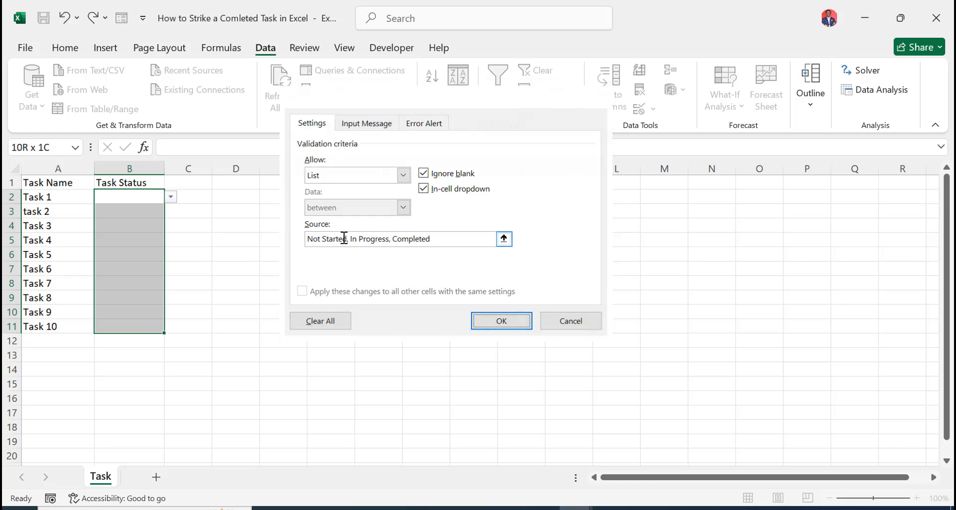
key("Return")
left_click(260, 238)
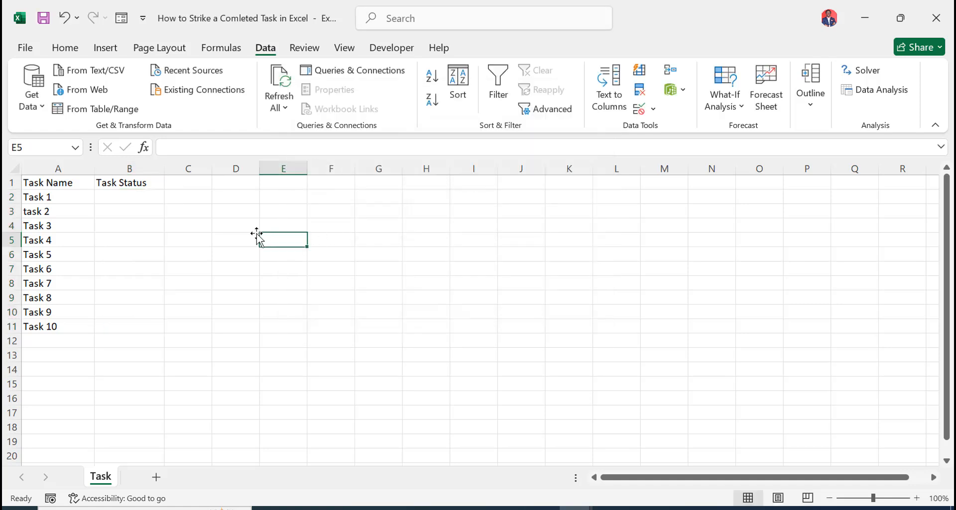
Test the status dropdowns by choosing Not Started in B2 and In Progress in B3
left_click(151, 196)
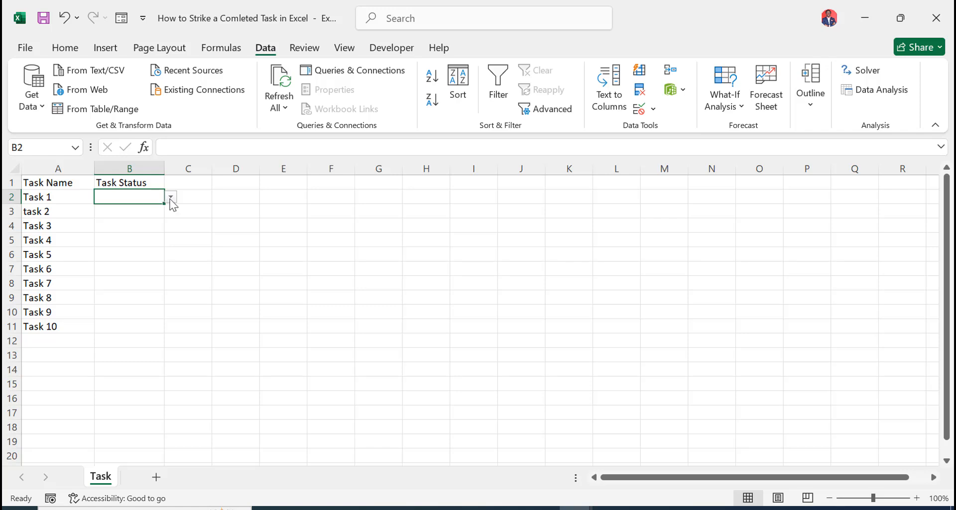
left_click(172, 201)
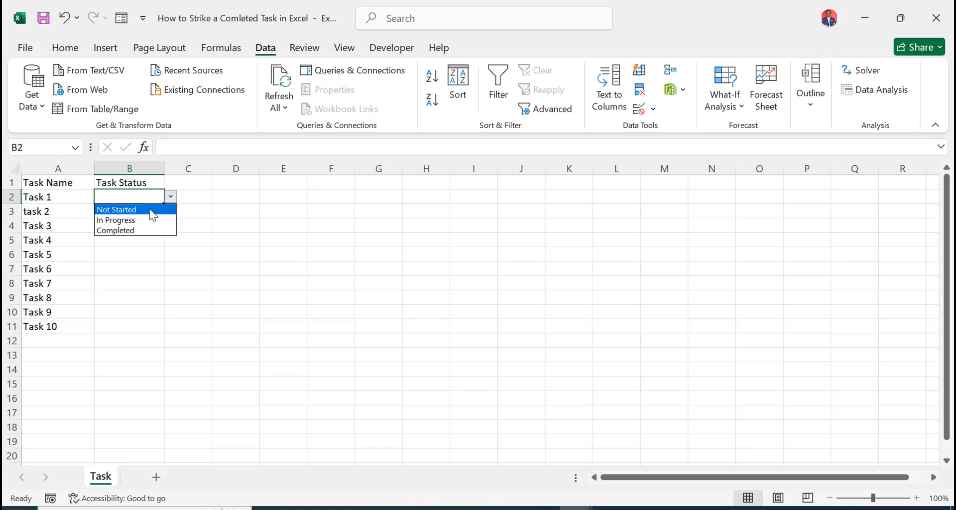
left_click(149, 209)
left_click(143, 211)
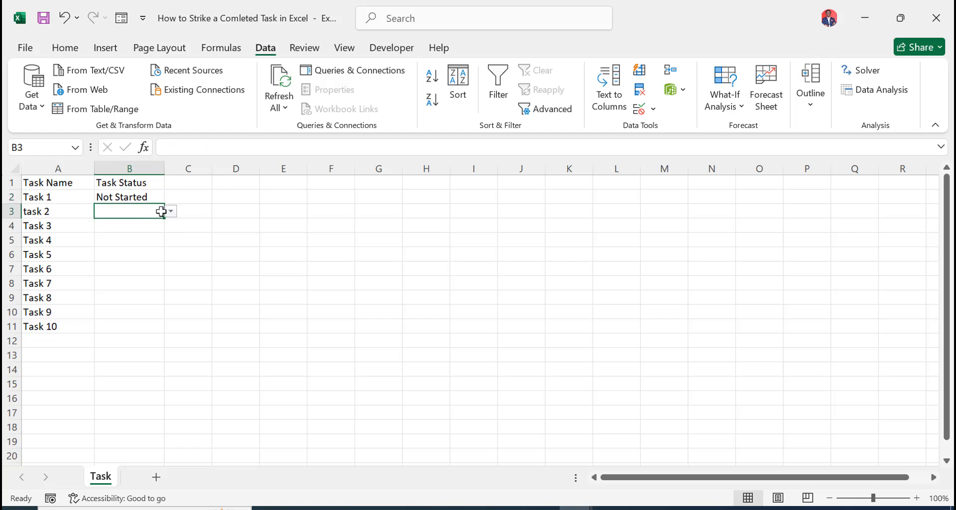
left_click(170, 211)
left_click(149, 234)
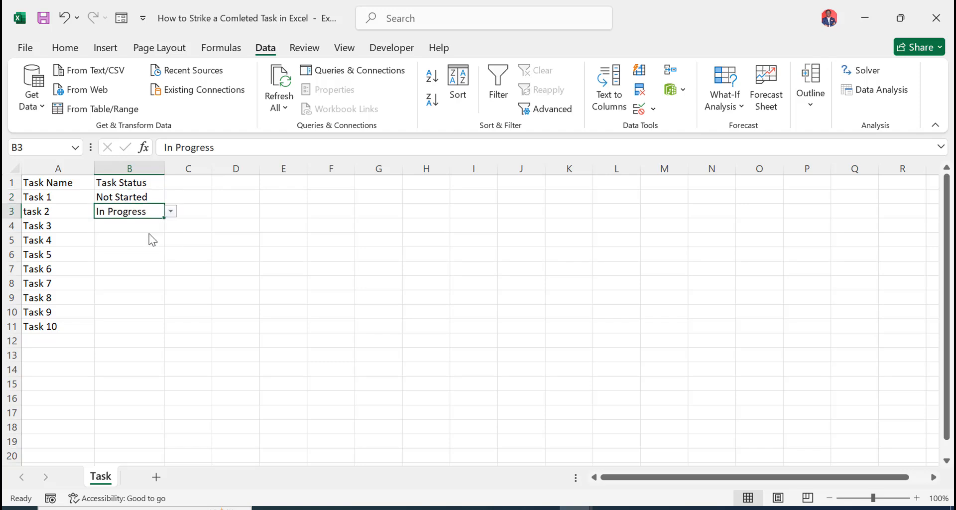
Clear the trial statuses from B2:B3
left_click(137, 198)
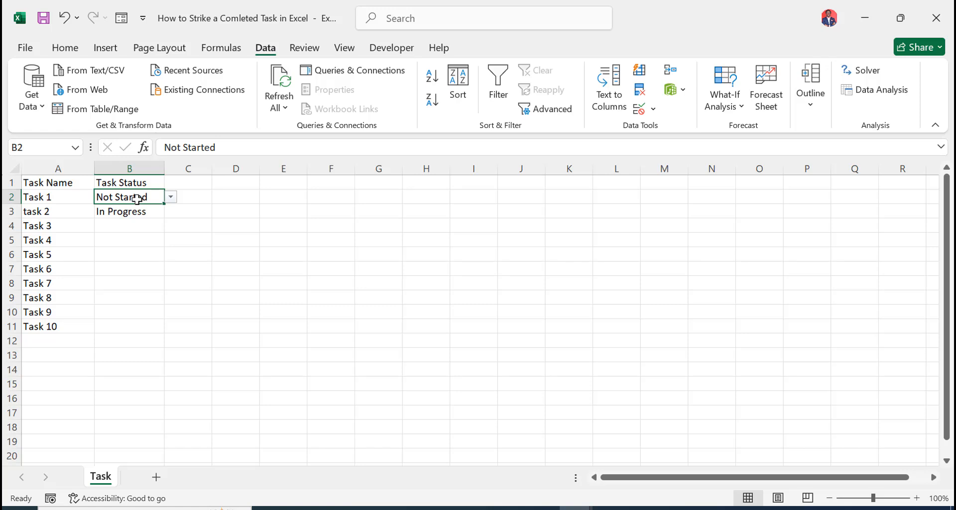
left_click_drag(137, 198, 134, 211)
key("Delete")
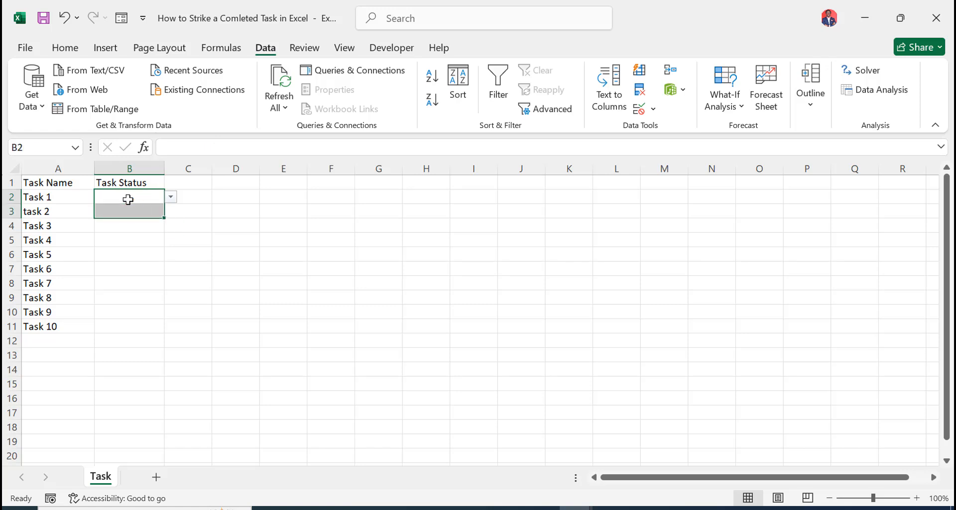
Create a formula-based conditional formatting rule for the task names in A2:A11 using the condition =B2="Completed"
left_click(67, 197)
key("ctrl+shift+Down")
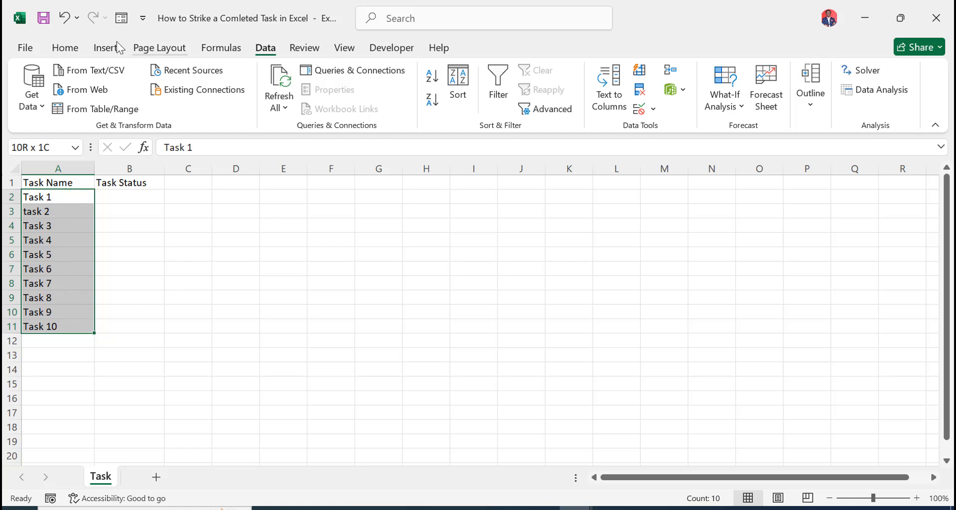
left_click(65, 48)
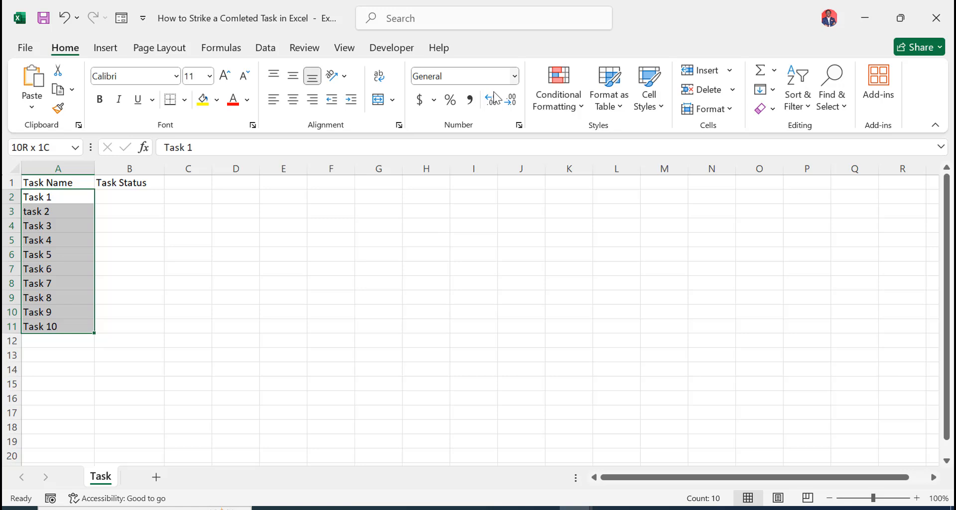
left_click(582, 112)
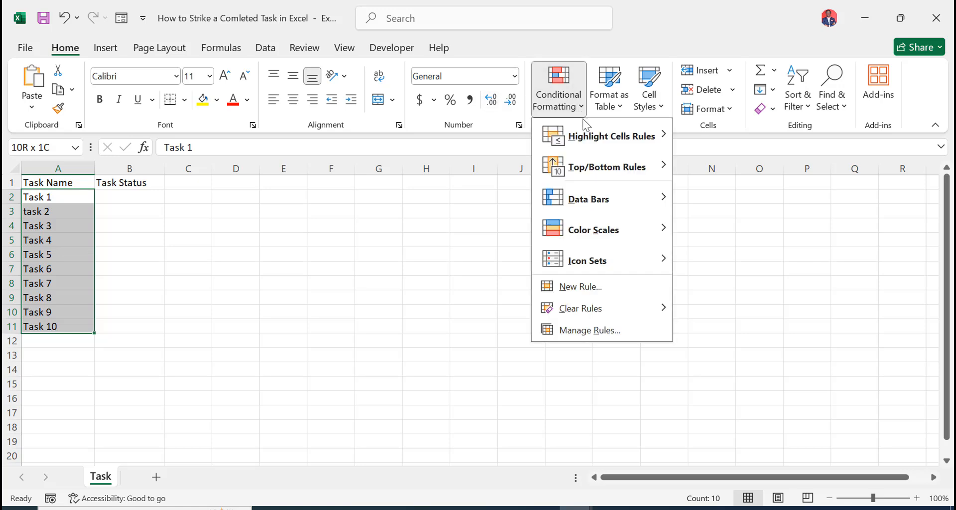
left_click(590, 288)
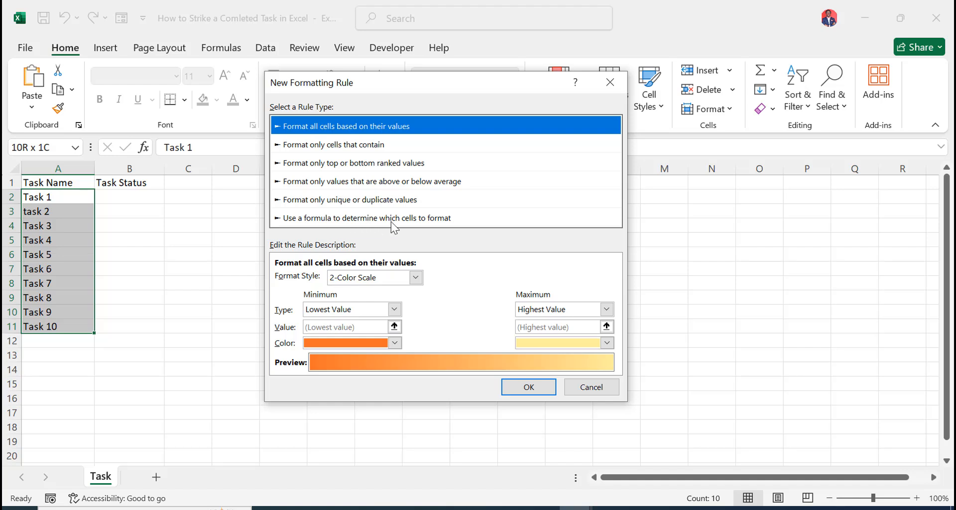
left_click(355, 220)
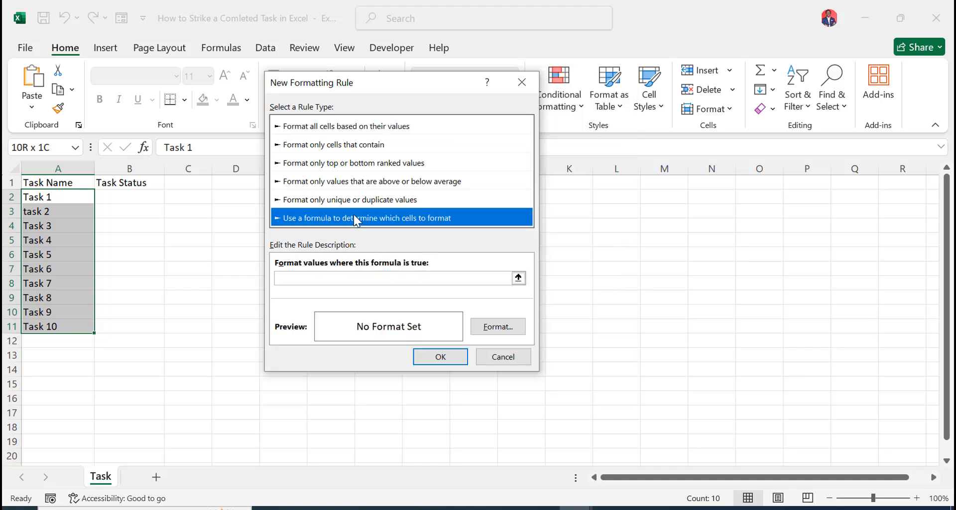
left_click(324, 282)
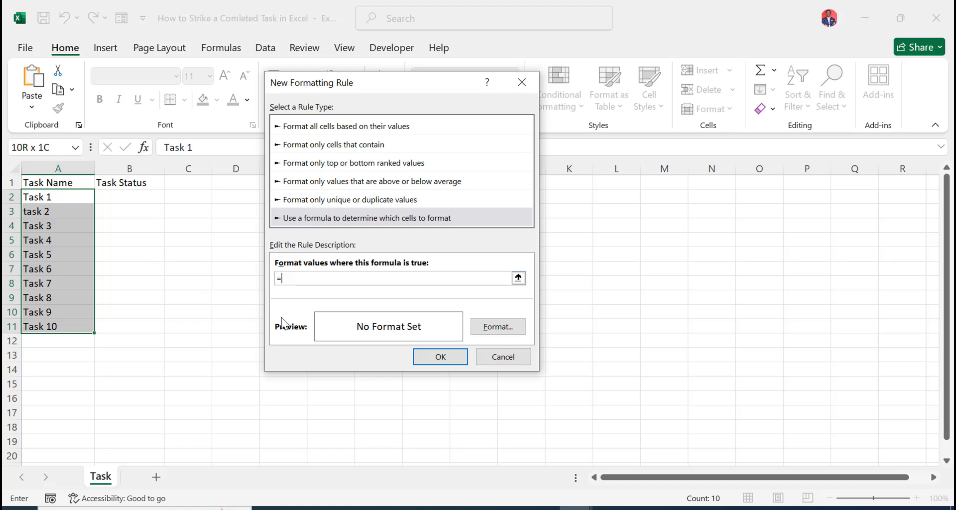
type("B2=")
key("BackSpace")
key("BackSpace")
type("Completed")
Set the rule's font format to strikethrough and apply the rule to the task names
left_click(504, 330)
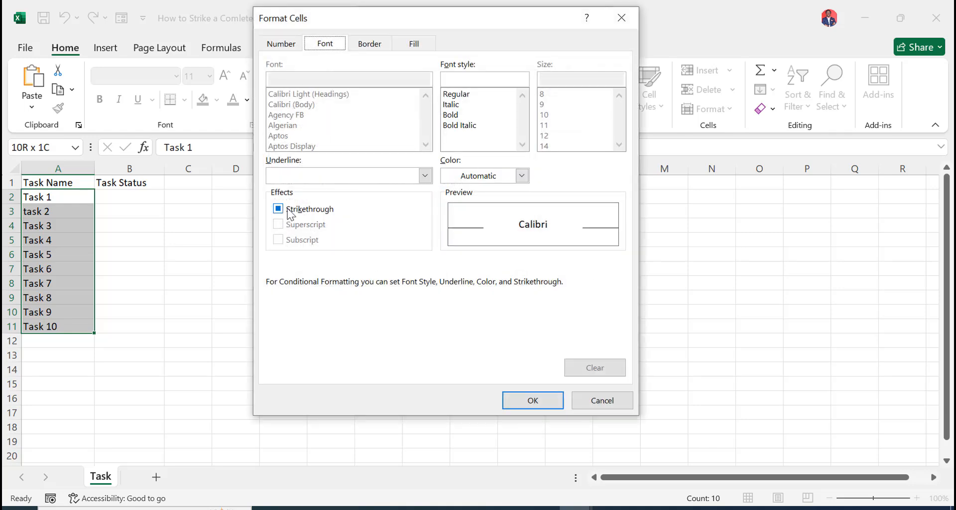
left_click(278, 209)
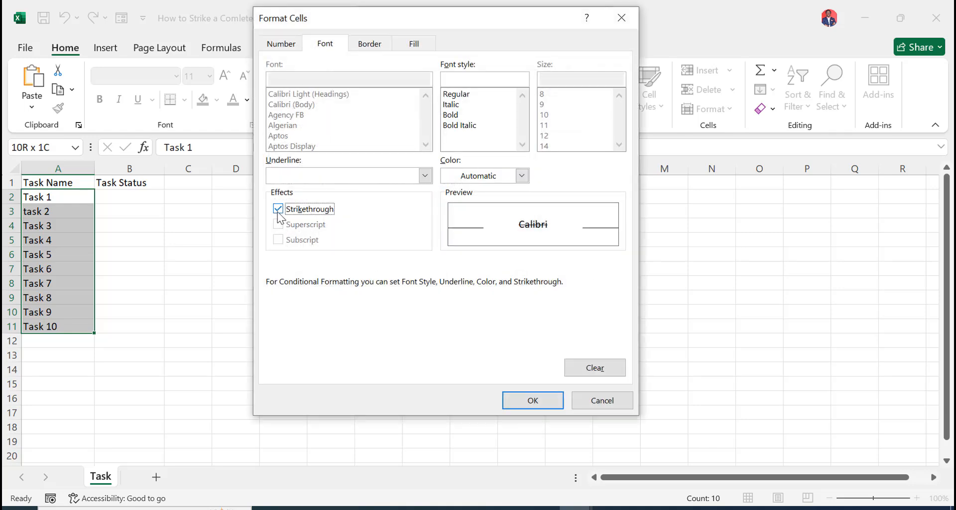
left_click(547, 402)
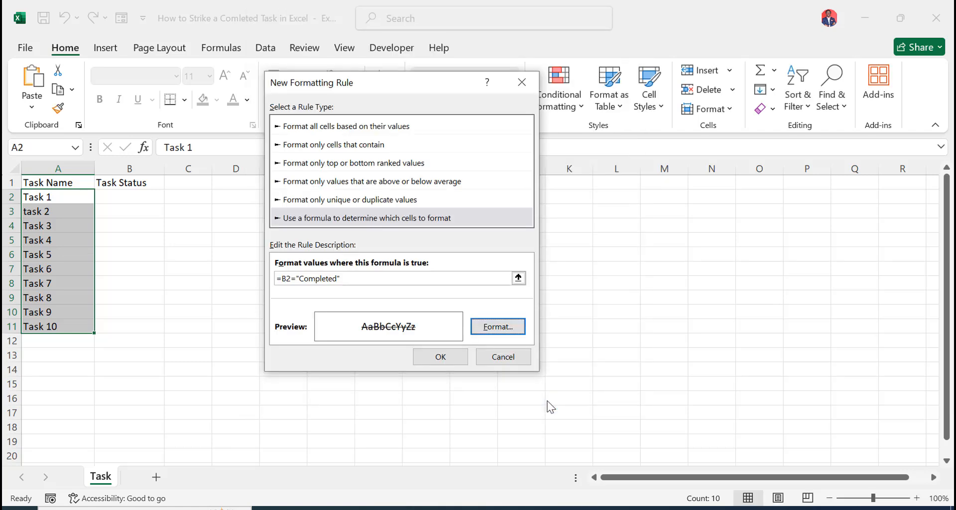
left_click(439, 357)
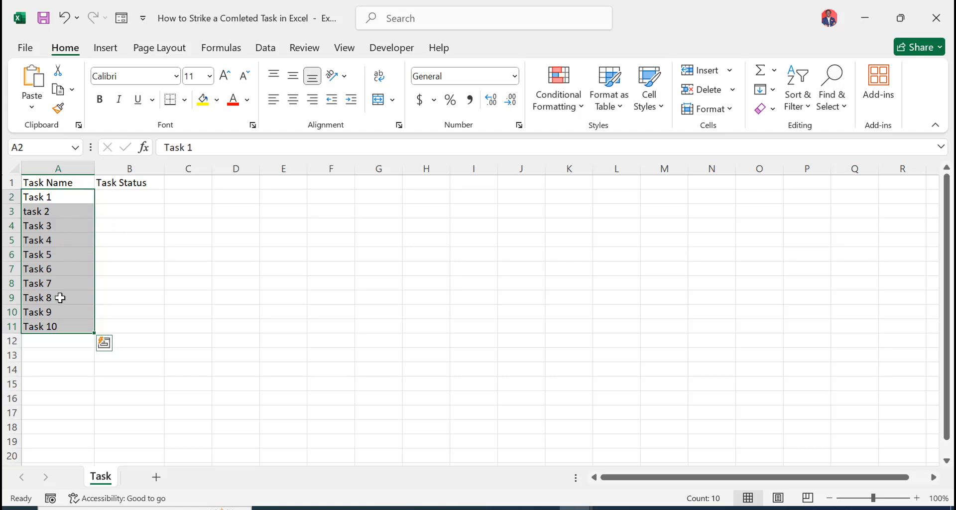
Set the status of Task 1 in B2 to Not Started from its dropdown
left_click(120, 200)
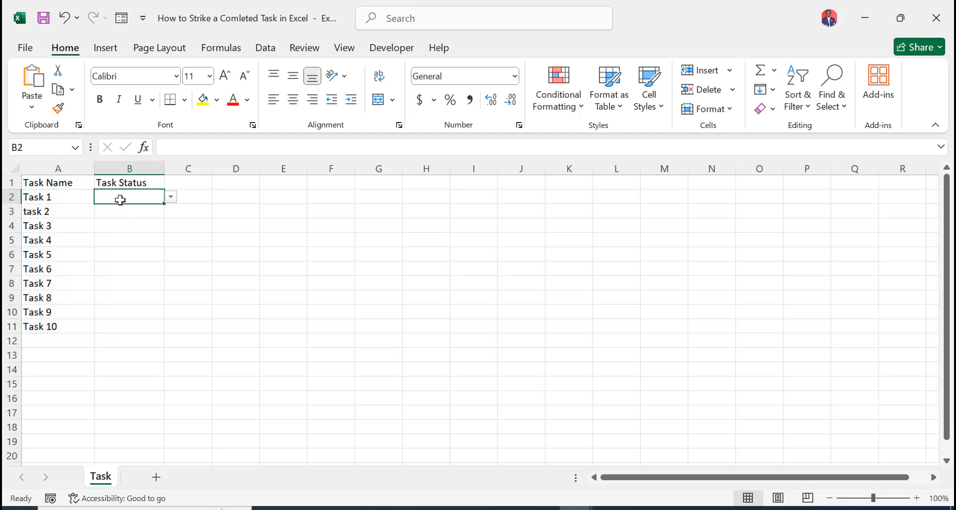
left_click(171, 196)
left_click(164, 209)
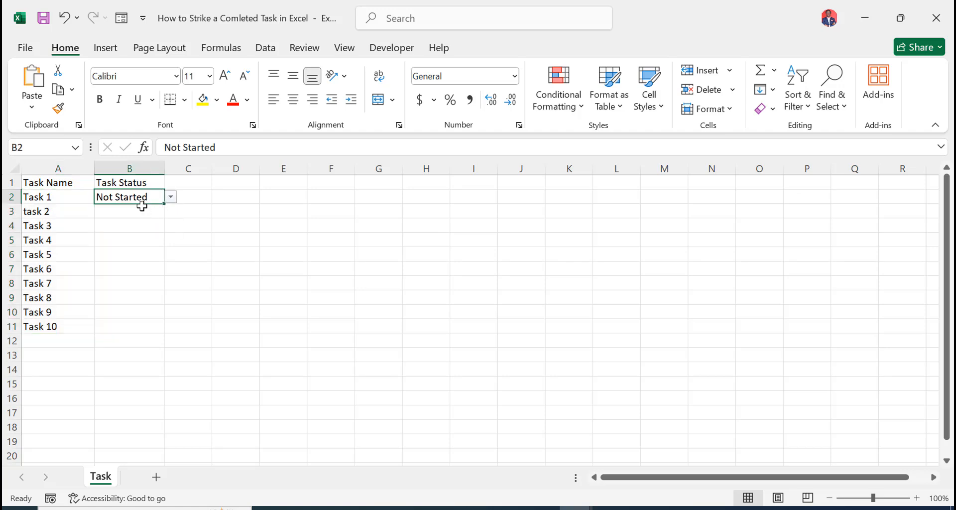
Choose In Progress as the status of task 2 in B3 and Completed for Task 3 in B4
left_click(141, 210)
left_click(171, 212)
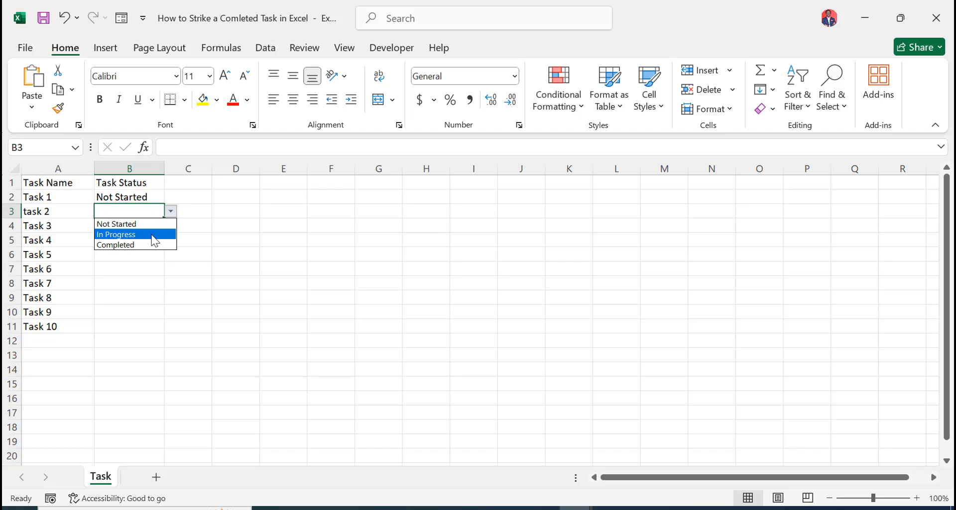
left_click(154, 234)
left_click(140, 230)
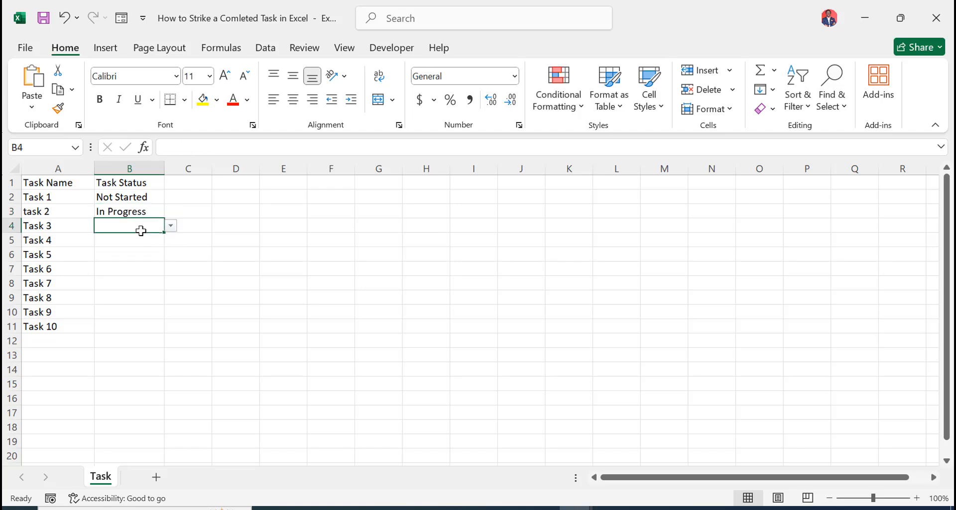
left_click(171, 225)
left_click(157, 260)
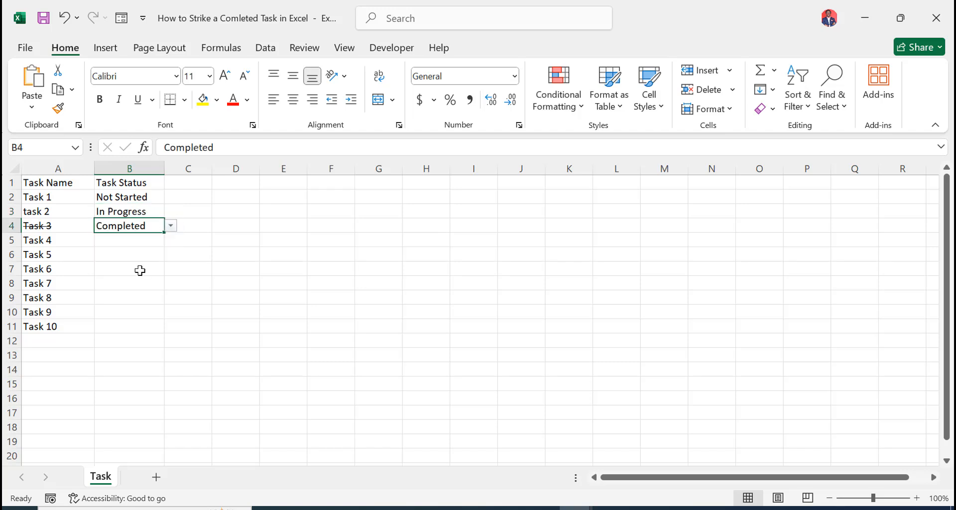
key("Down")
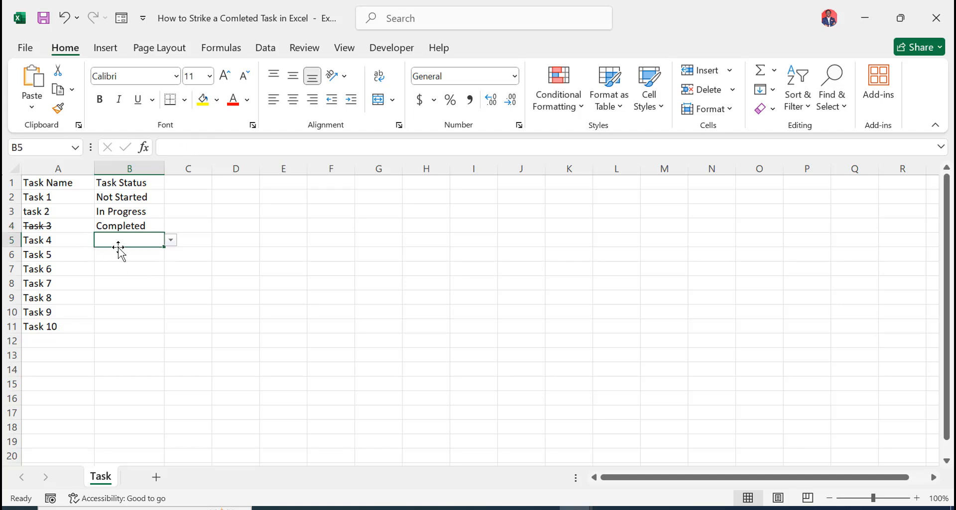
Set the statuses of Task 5 in B6 and Task 10 in B11 to Completed
left_click(130, 257)
left_click(170, 255)
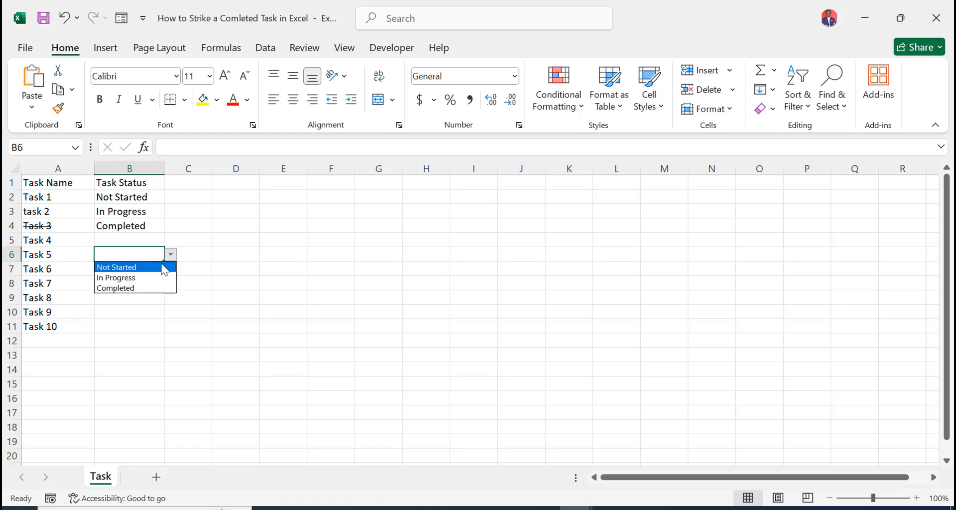
left_click(145, 289)
left_click(135, 288)
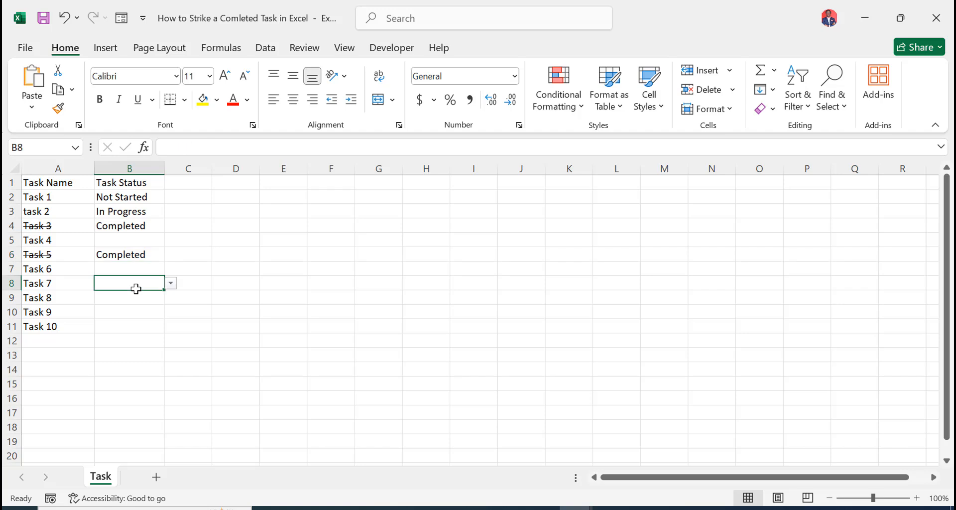
left_click(137, 324)
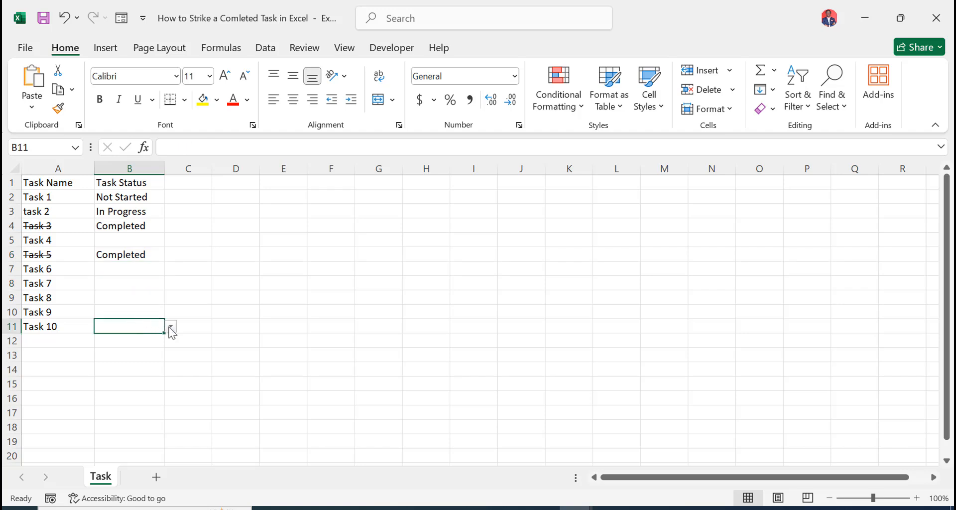
left_click(170, 326)
left_click(140, 360)
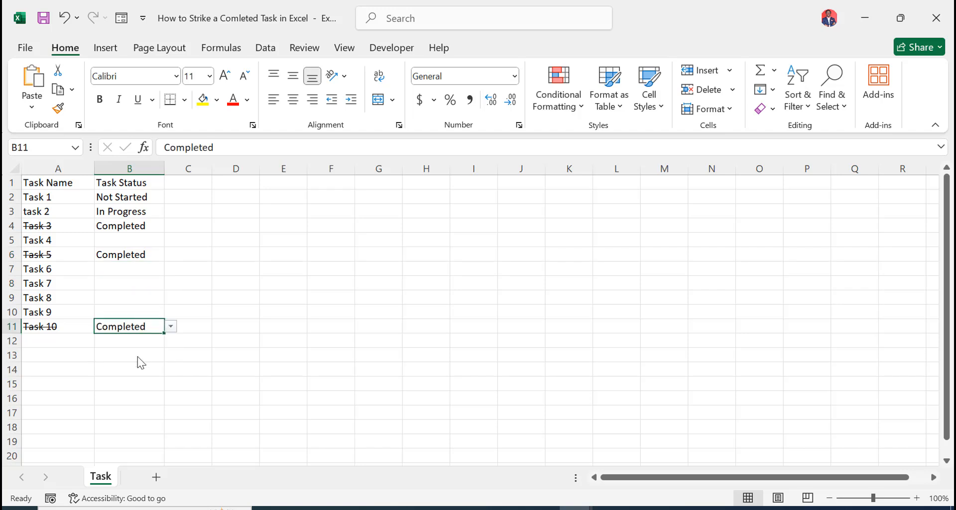
Set the statuses of Task 8 in B9 and Task 7 in B8 to In Progress
left_click(128, 298)
left_click(172, 298)
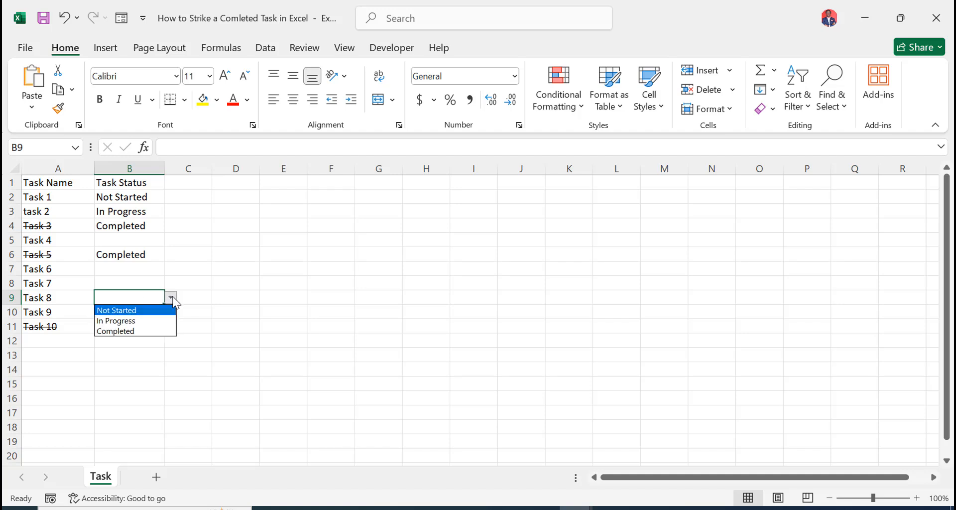
left_click(144, 321)
left_click(139, 282)
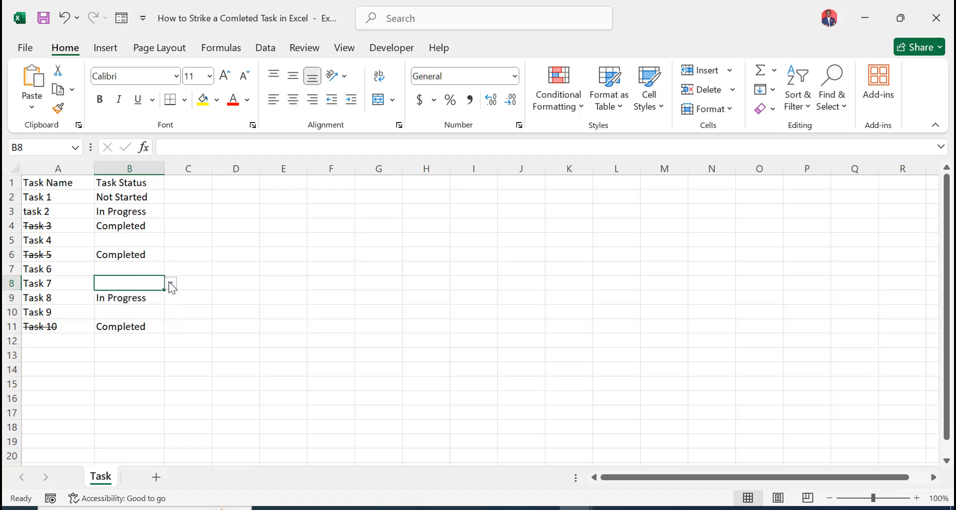
left_click(170, 283)
left_click(153, 307)
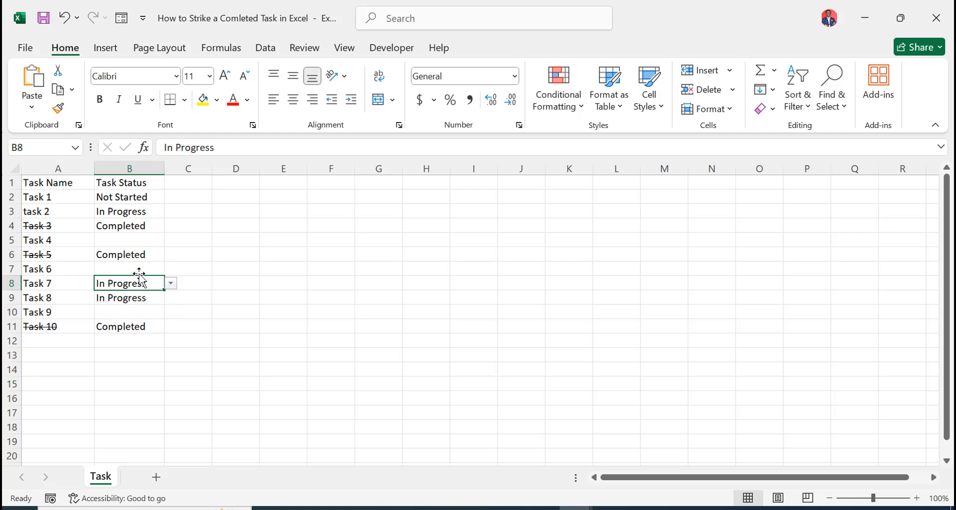
left_click(138, 270)
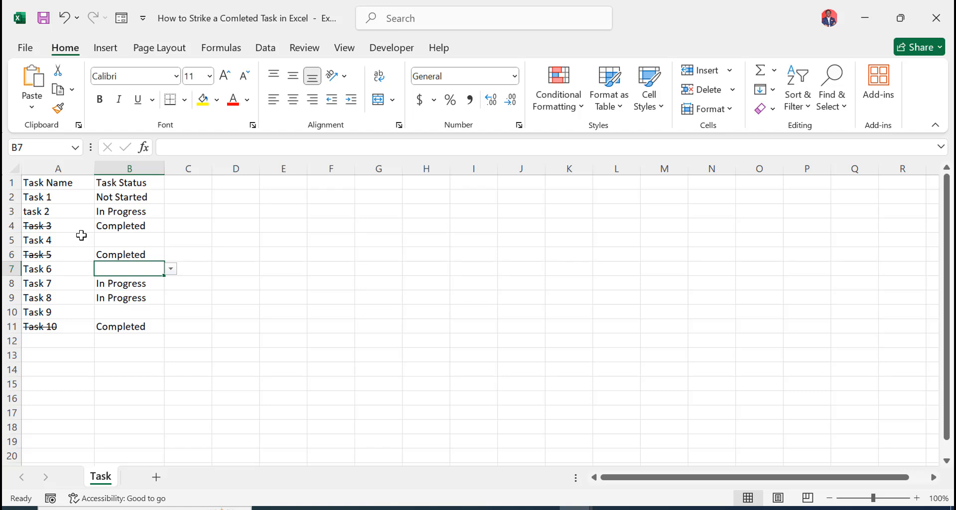
key("ctrl+z")
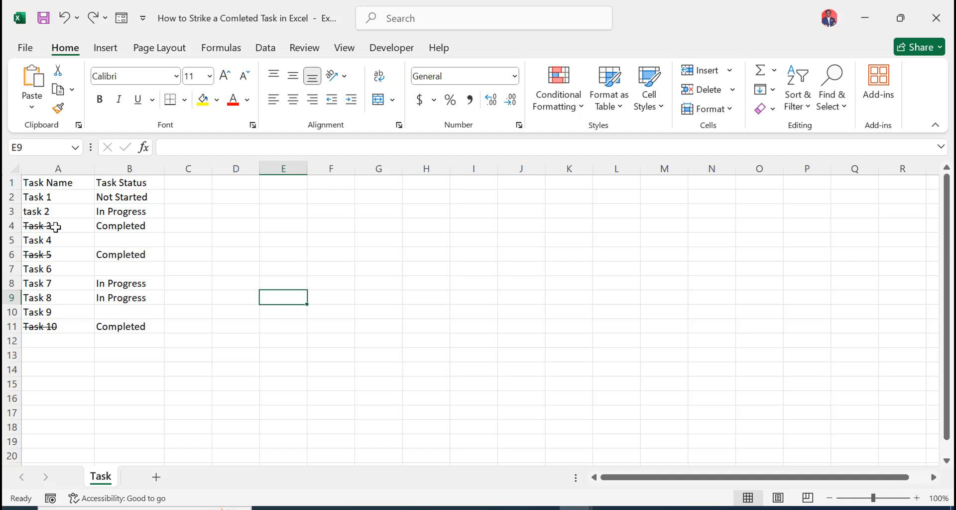
Start a new formula-based conditional formatting rule for the task names in A2:A11 with the condition =B2=Not Started"
left_click(52, 198)
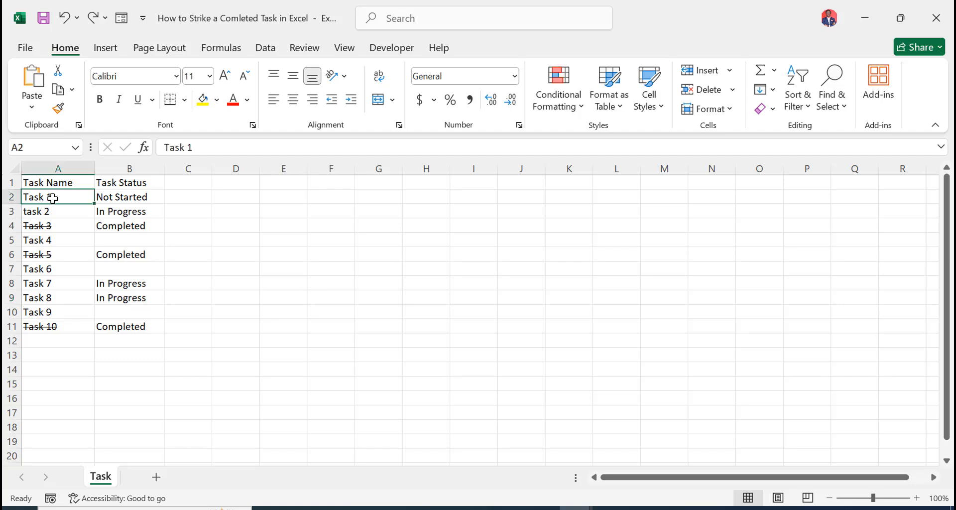
key("ctrl+shift+Down")
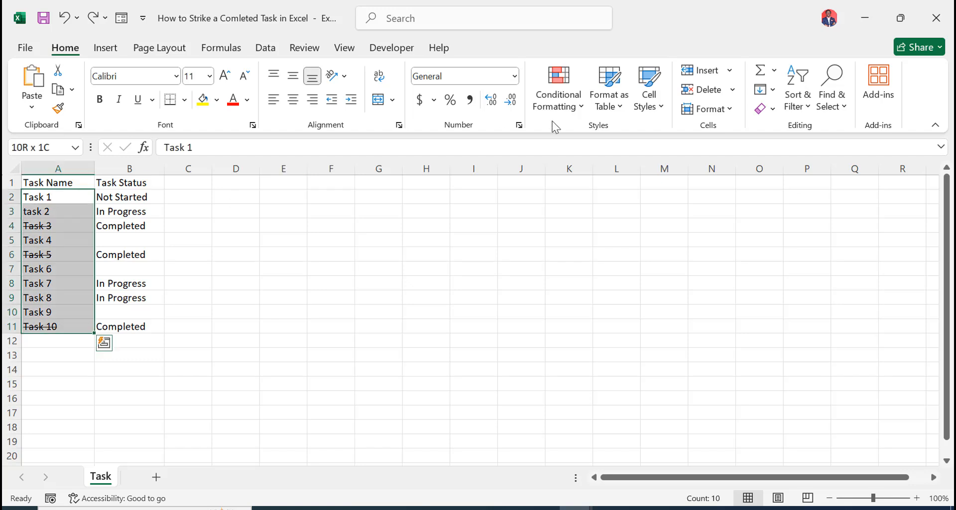
left_click(577, 110)
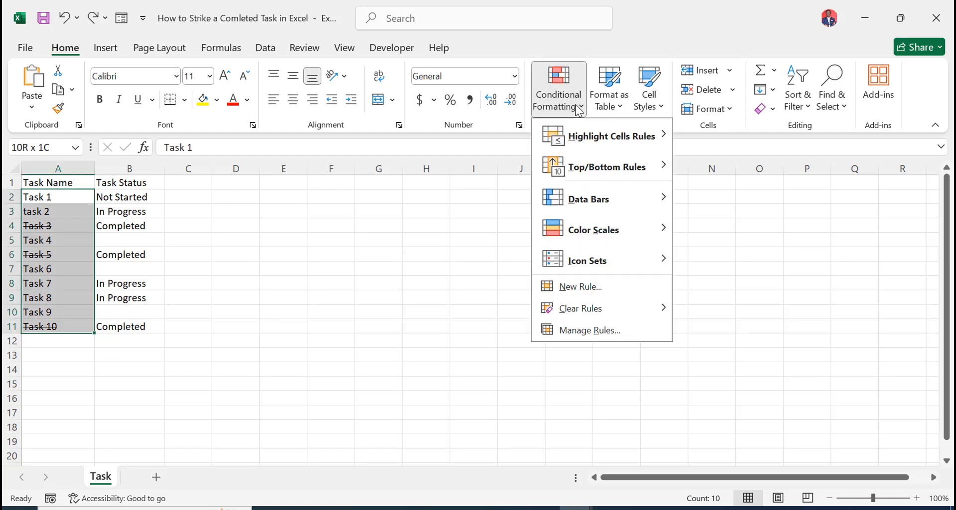
left_click(589, 287)
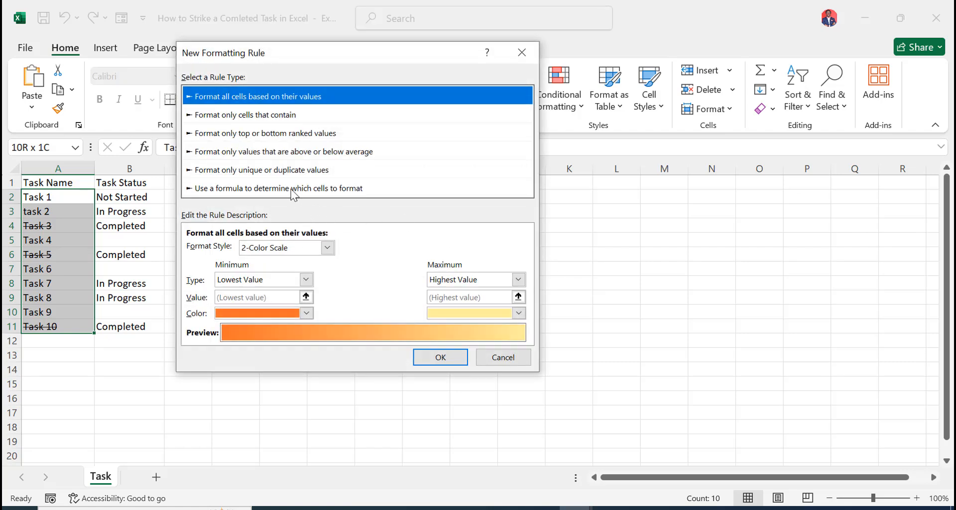
left_click(291, 190)
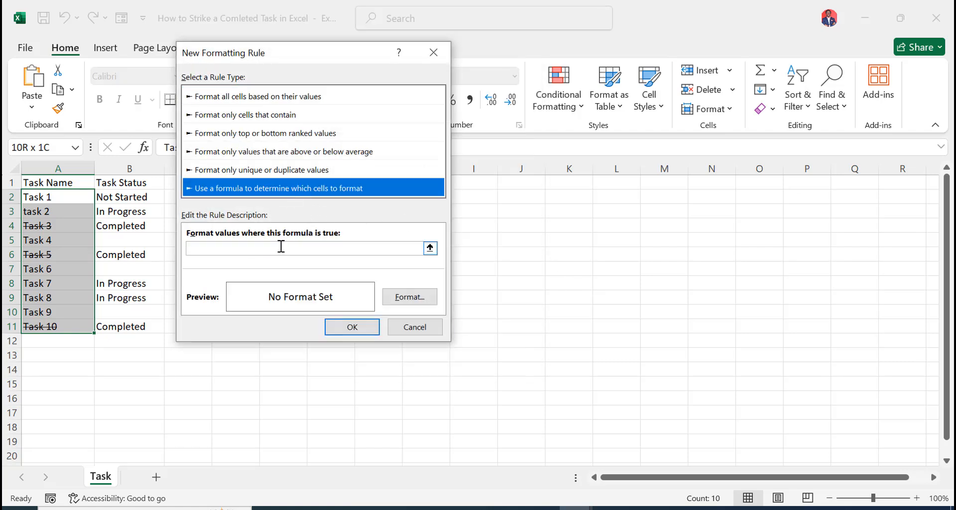
left_click(280, 246)
type("B2=")
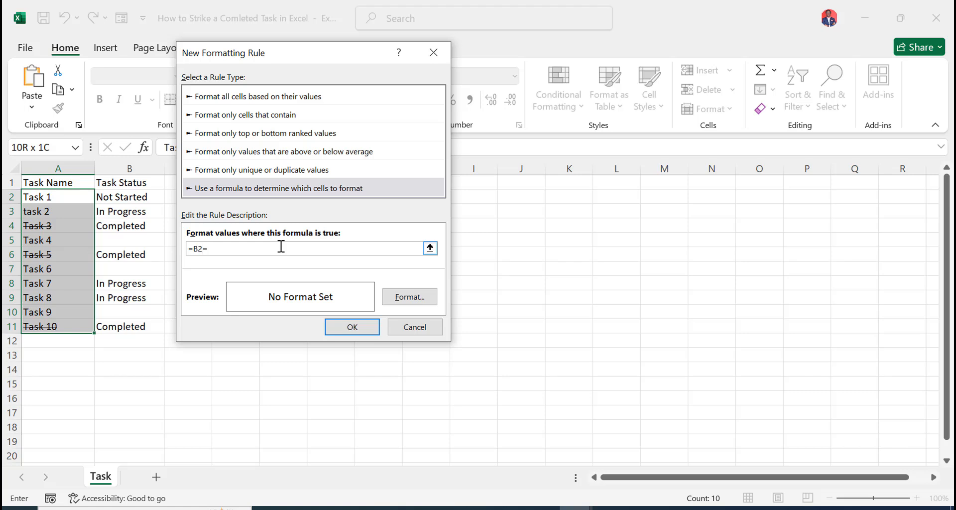
type("Not STarted\"")
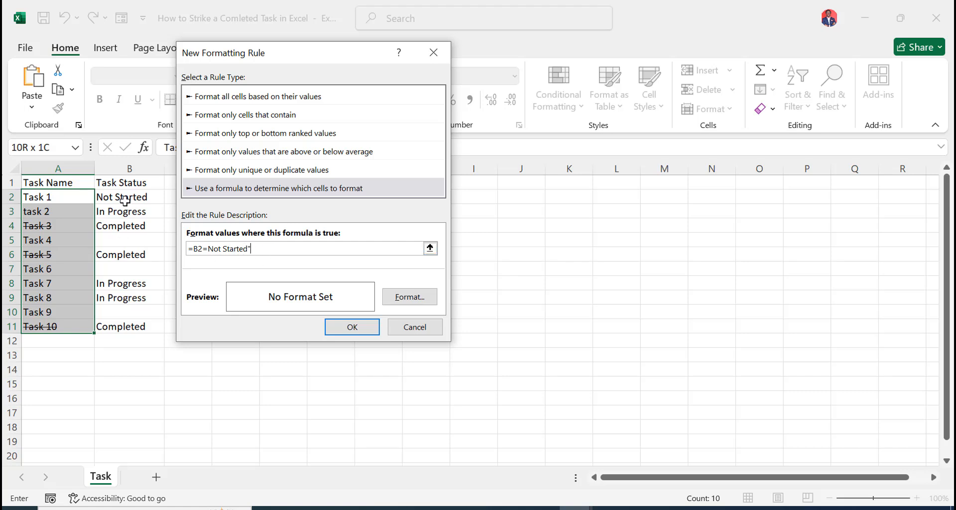
Set the new rule's format to a dark red background fill
left_click(399, 298)
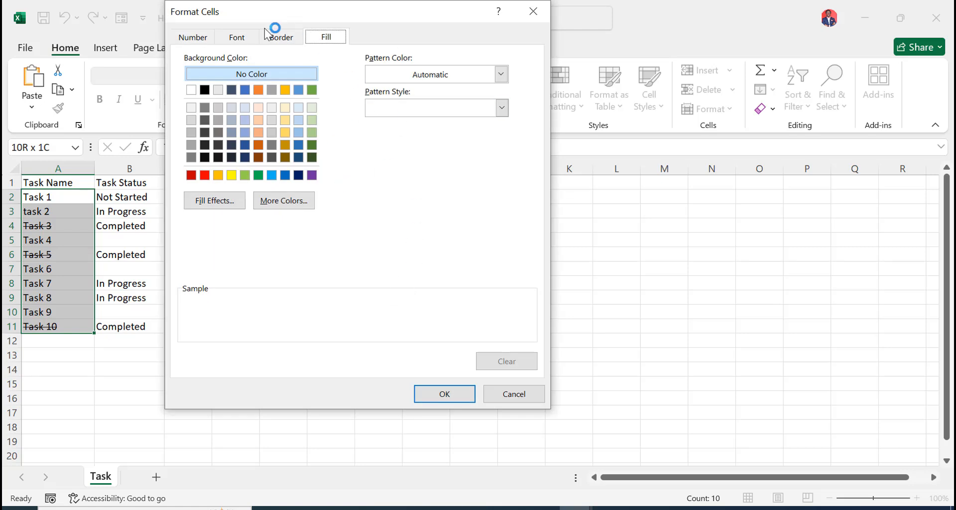
left_click(240, 37)
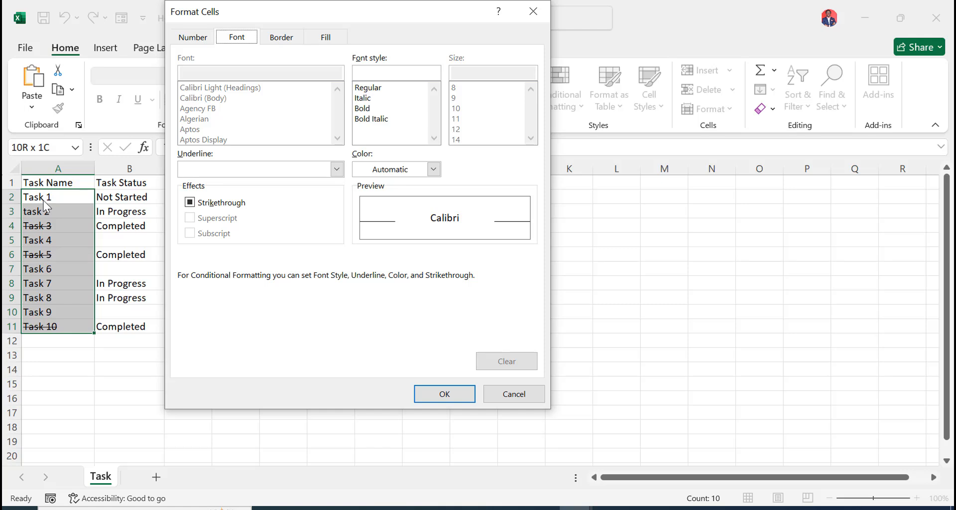
left_click(324, 39)
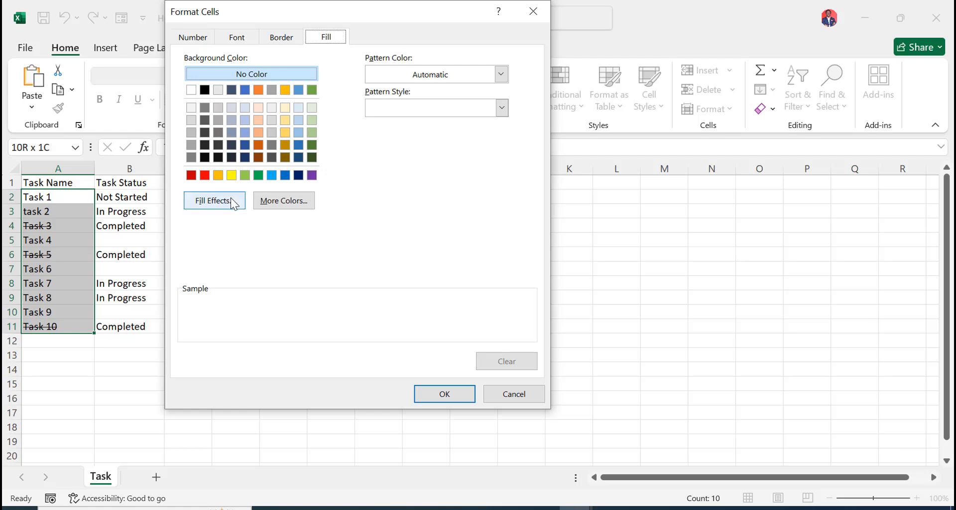
left_click(191, 175)
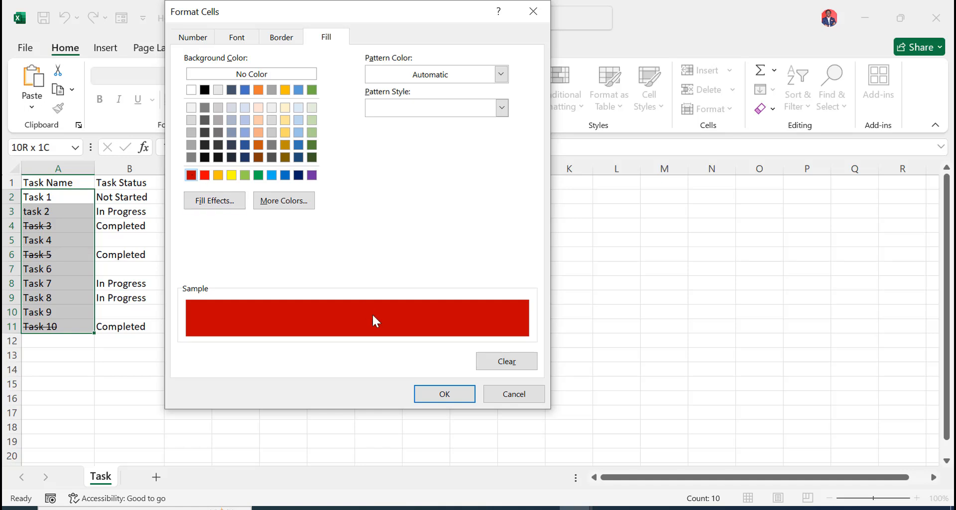
left_click(430, 388)
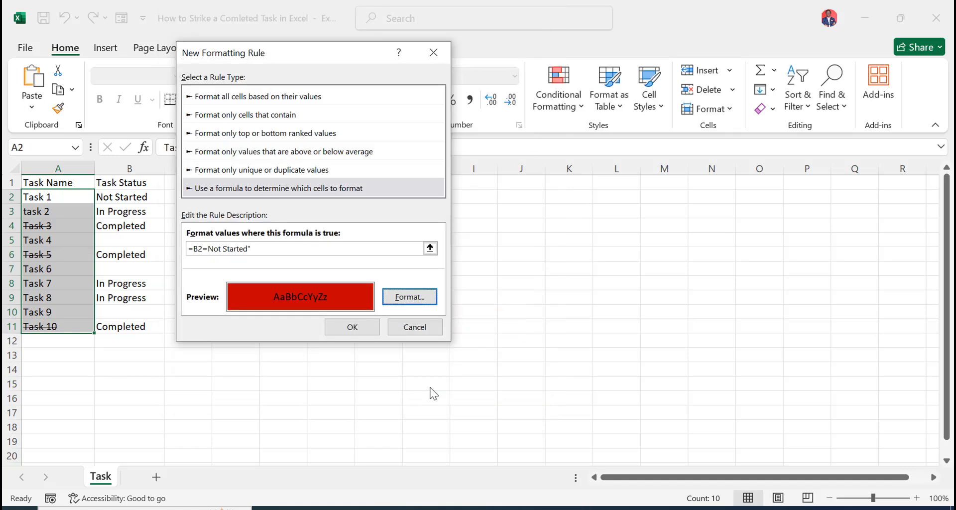
Correct the rule's formula to =B2="Not Started" and apply the rule to the task names
left_click(353, 328)
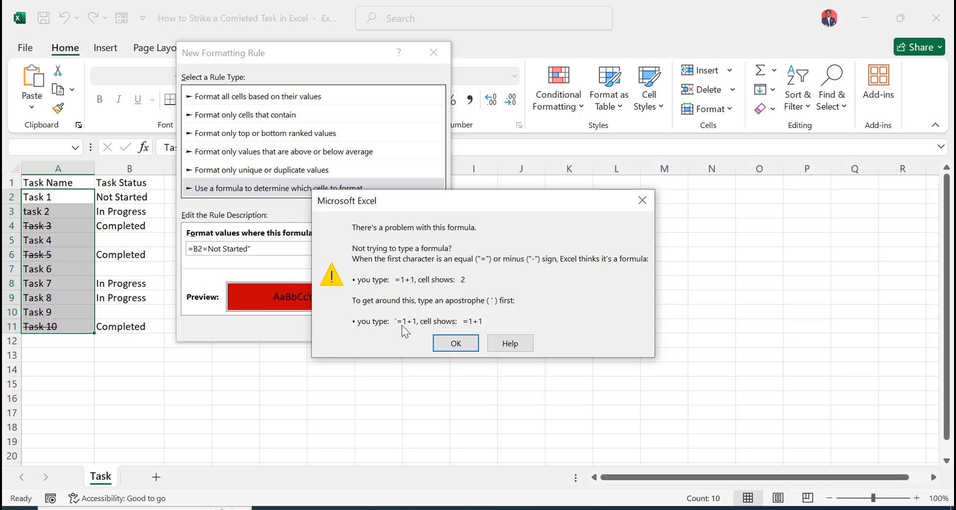
left_click(457, 343)
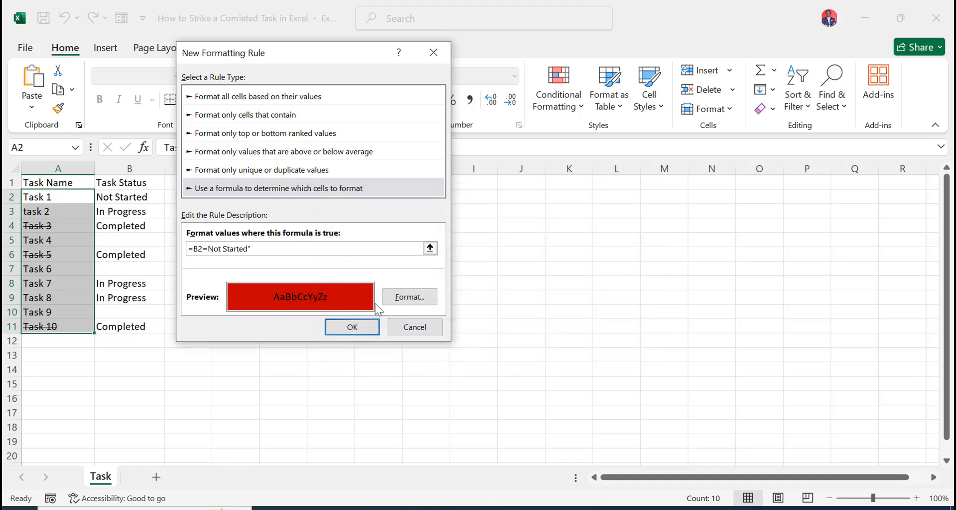
left_click(210, 248)
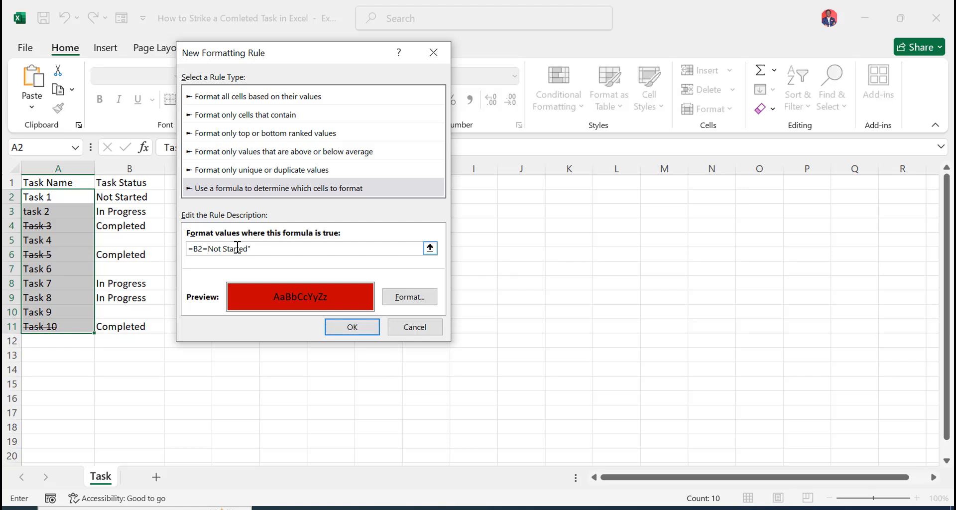
type("\"")
left_click(353, 327)
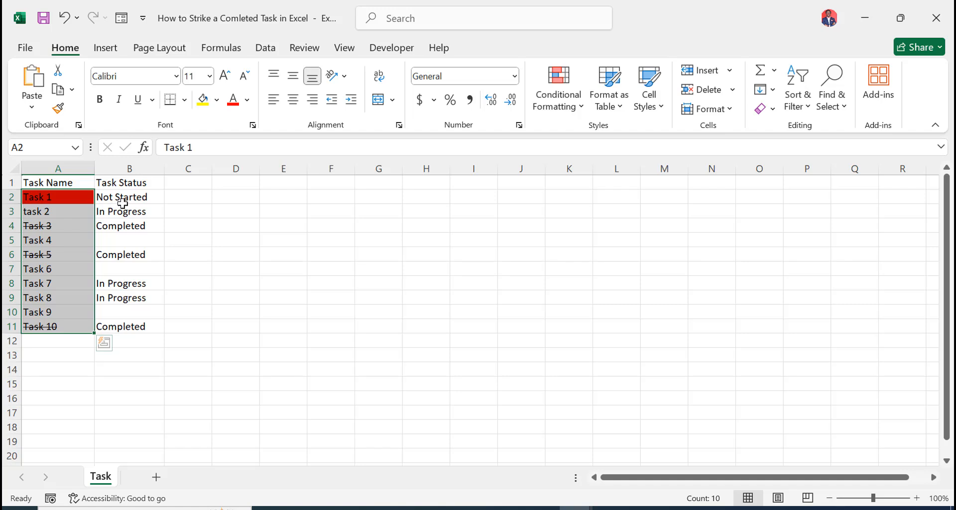
Set the statuses of Task 4 in B5 and Task 6 in B7 to Not Started
left_click(127, 237)
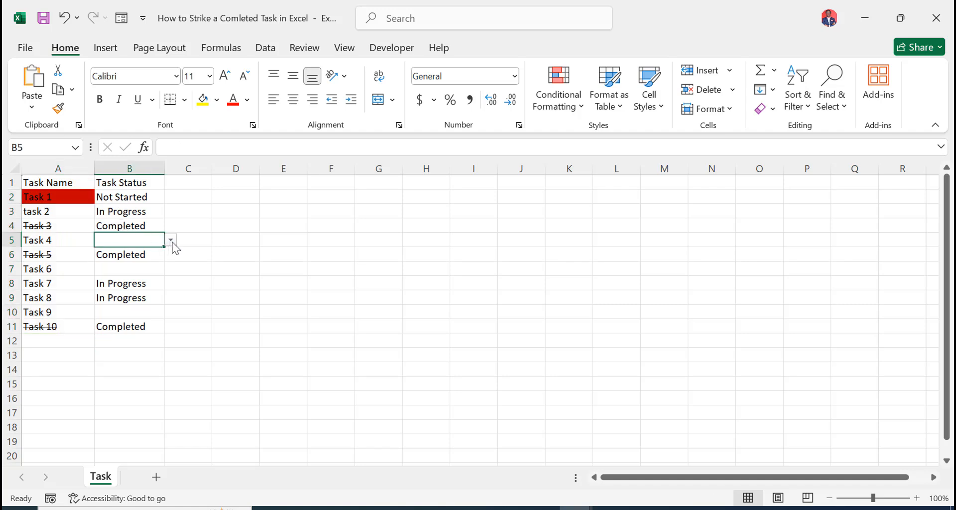
left_click(171, 241)
left_click(169, 252)
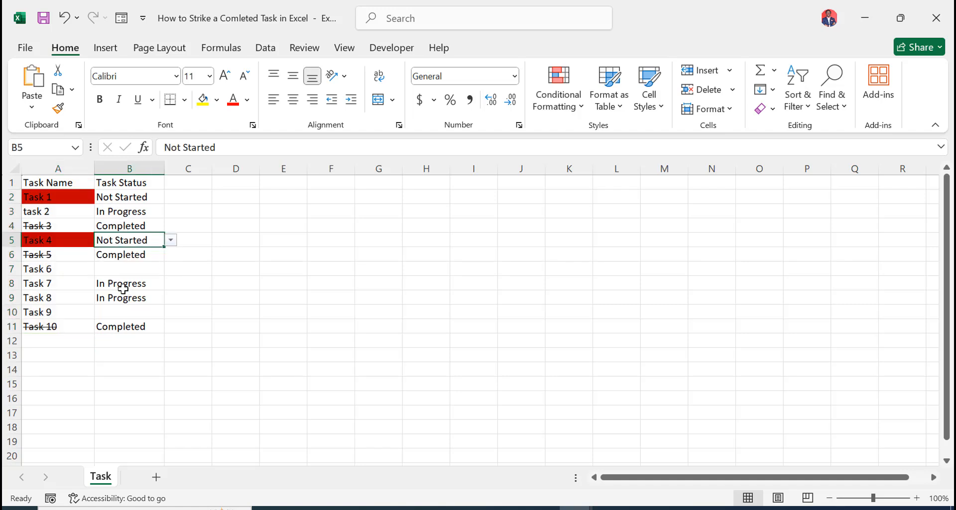
left_click(137, 269)
left_click(170, 270)
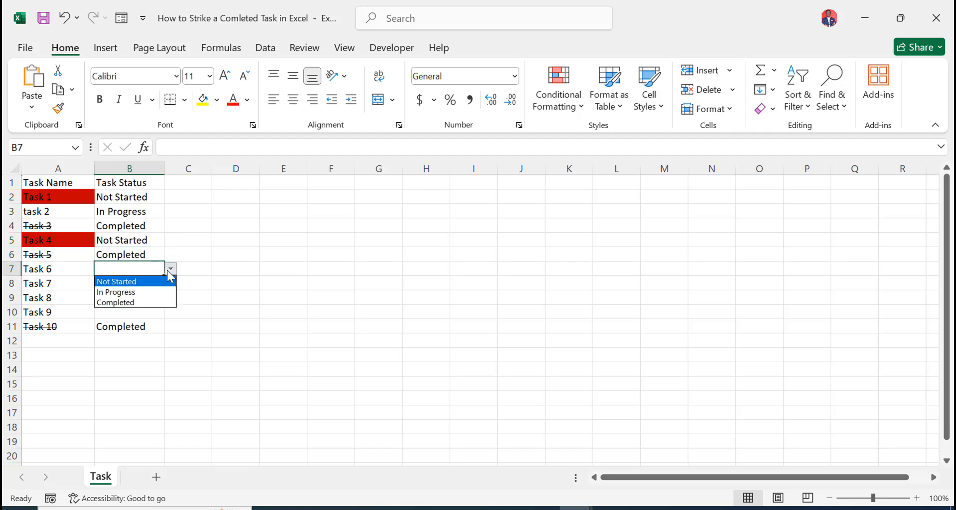
left_click(147, 281)
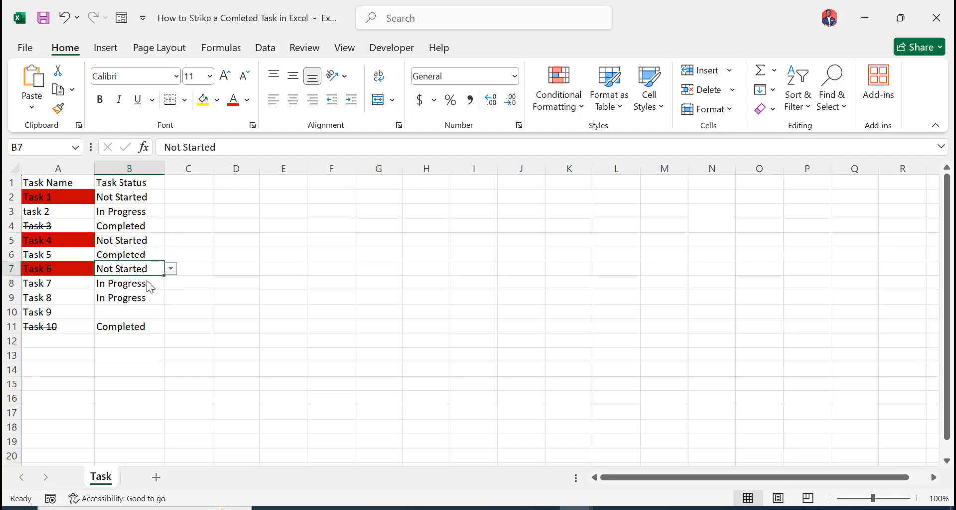
Change the status of Task 10 in B11 to Not Started
left_click(141, 326)
left_click(170, 327)
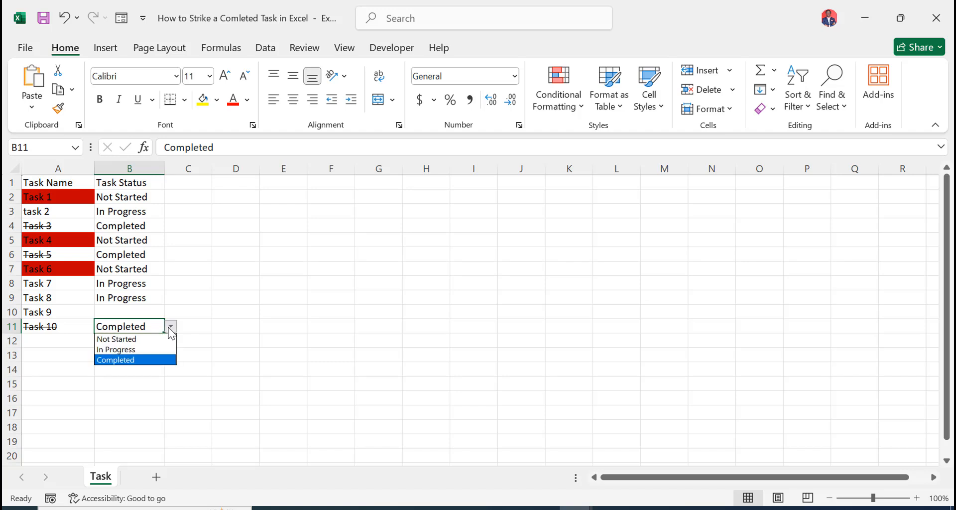
left_click(149, 339)
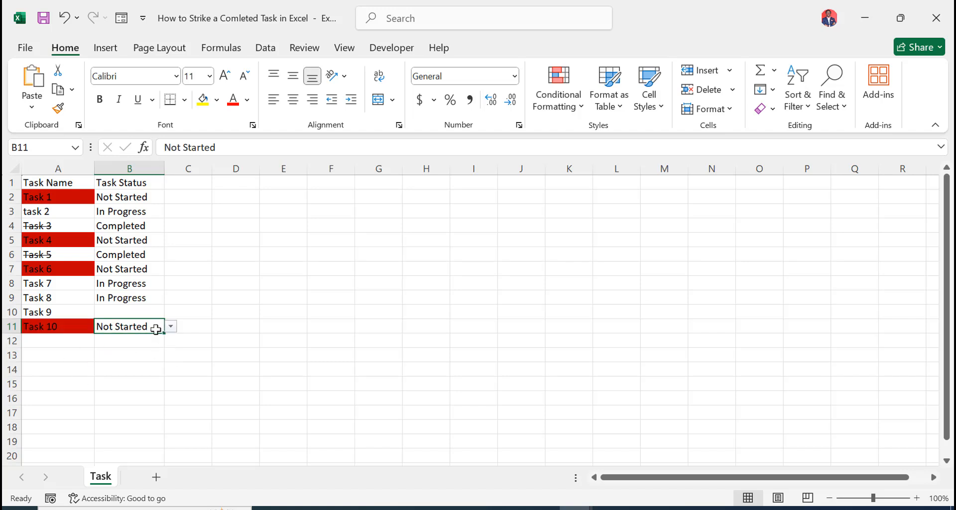